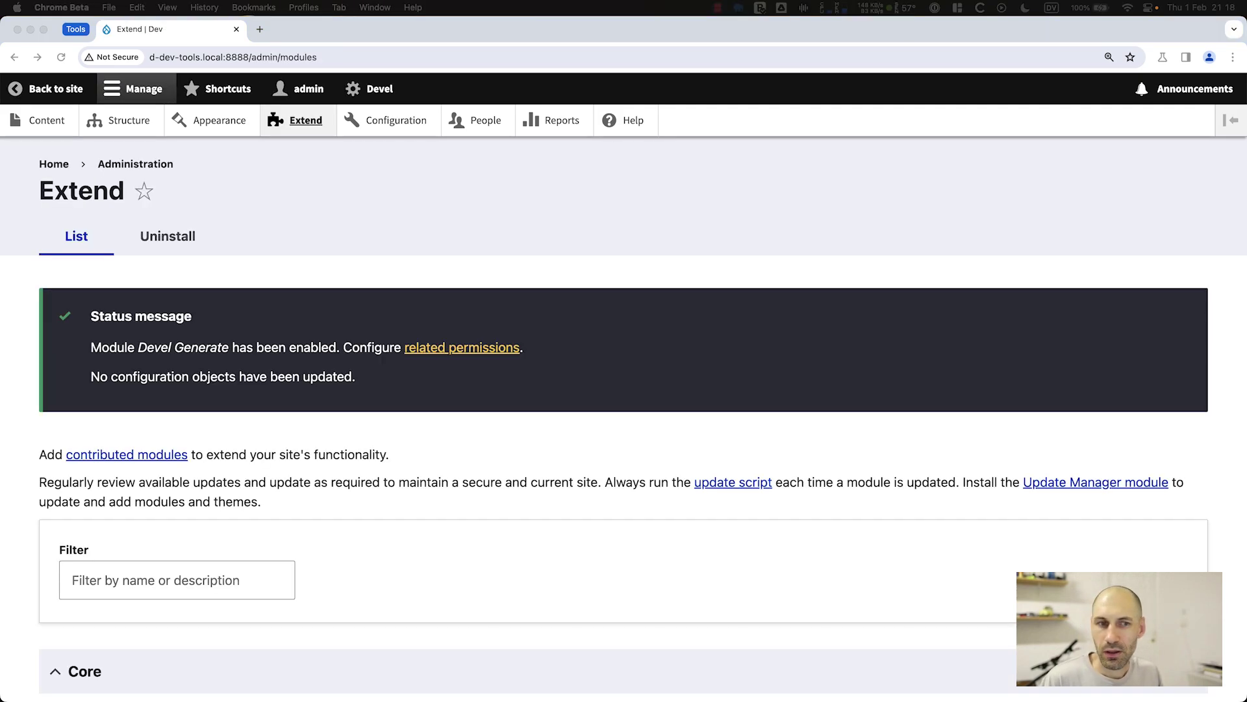
Open the user generation form from the Generate section of the site configuration.
left_click(407, 127)
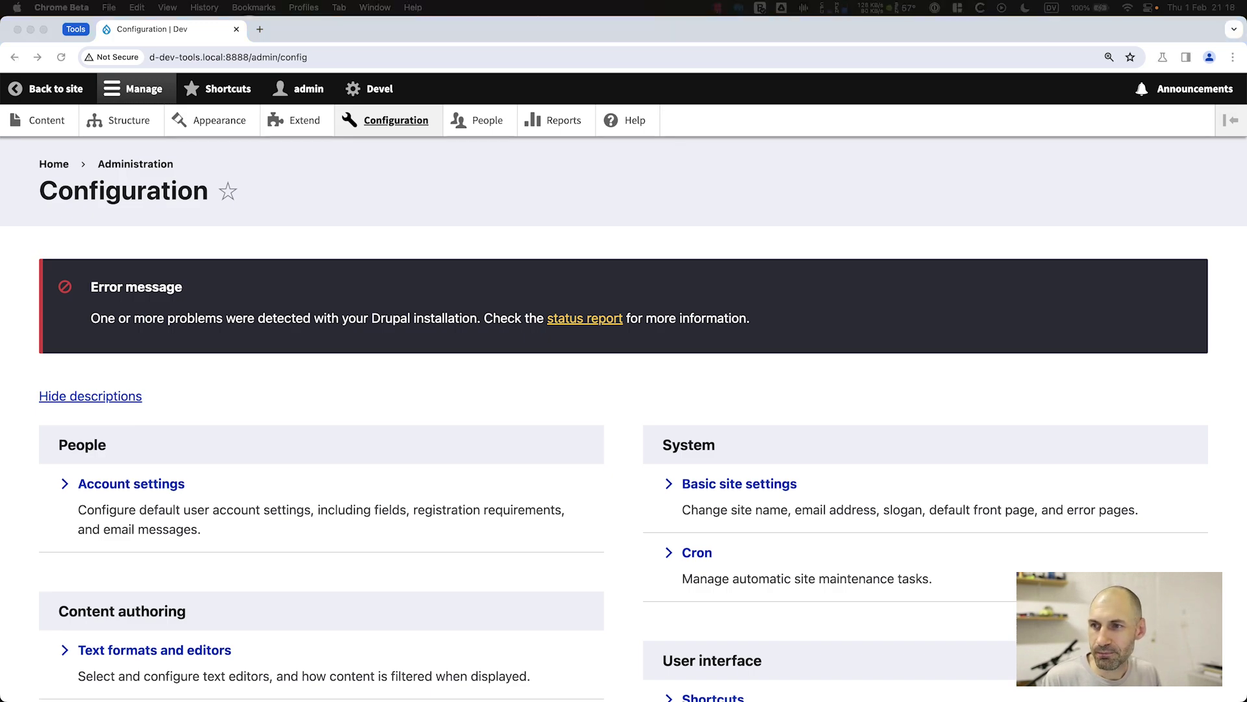
scroll(607, 456, "down", 10)
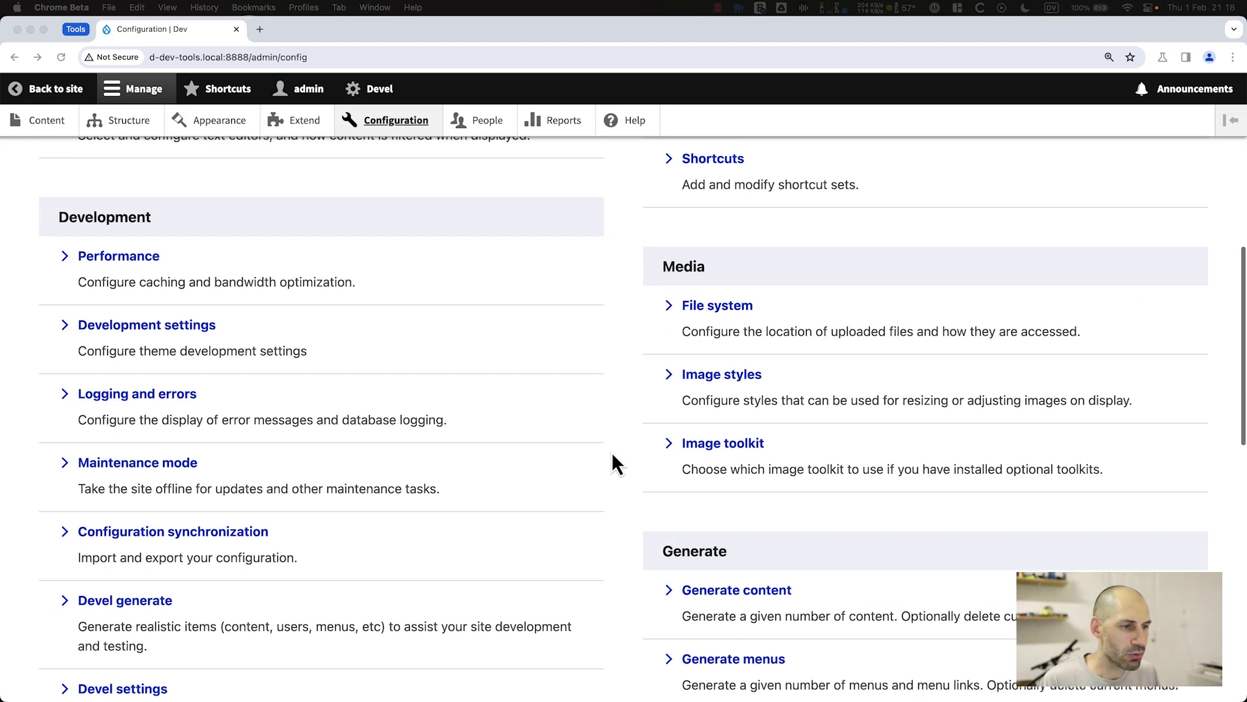
scroll(614, 456, "down", 2)
scroll(714, 293, "down", 1)
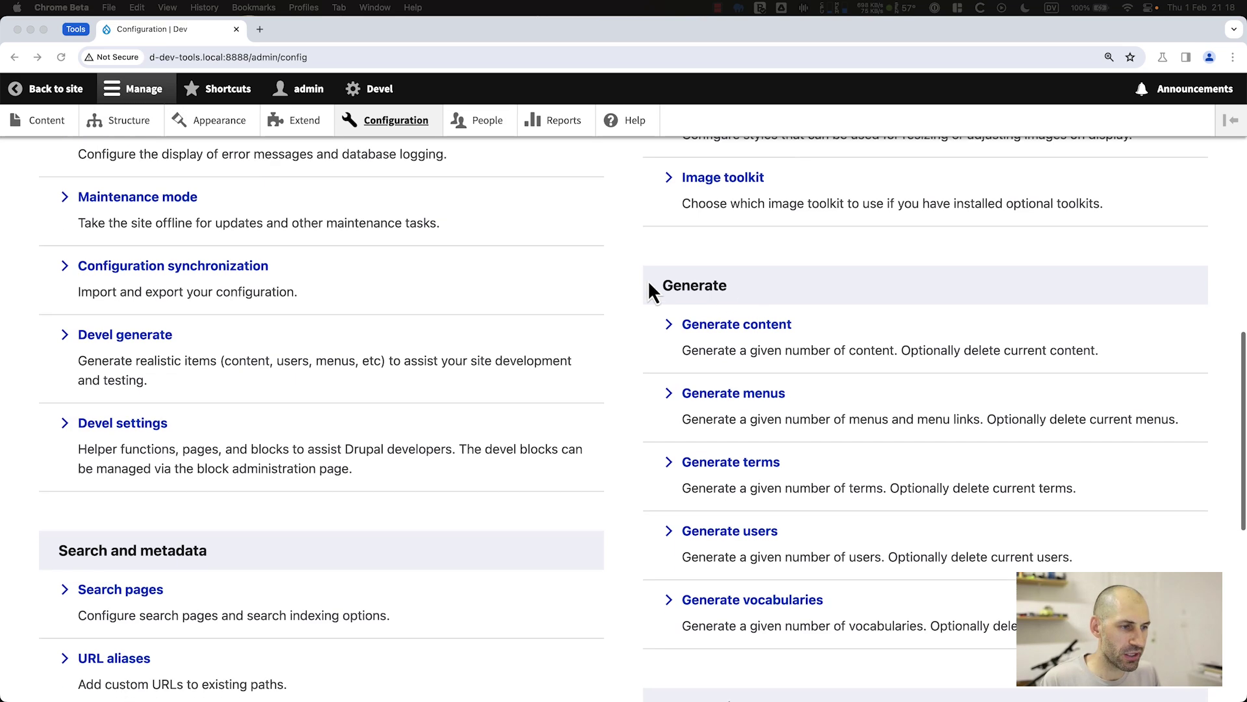
scroll(754, 278, "down", 2)
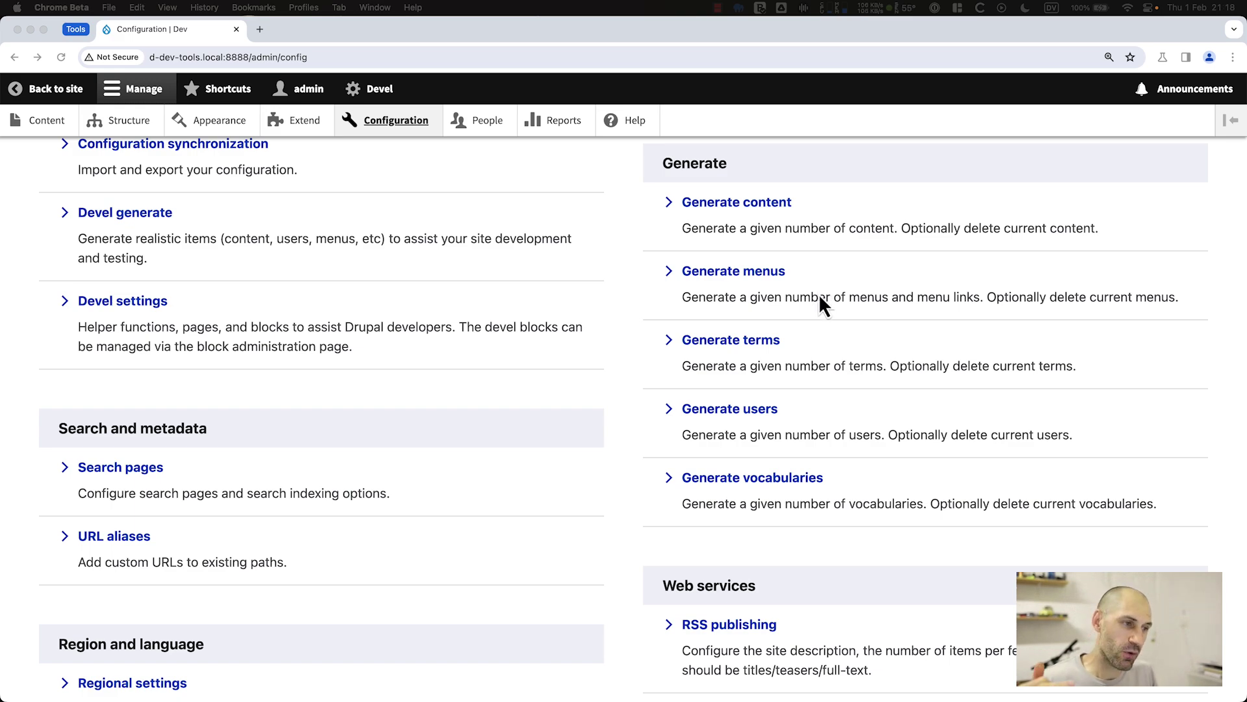
left_click(723, 411)
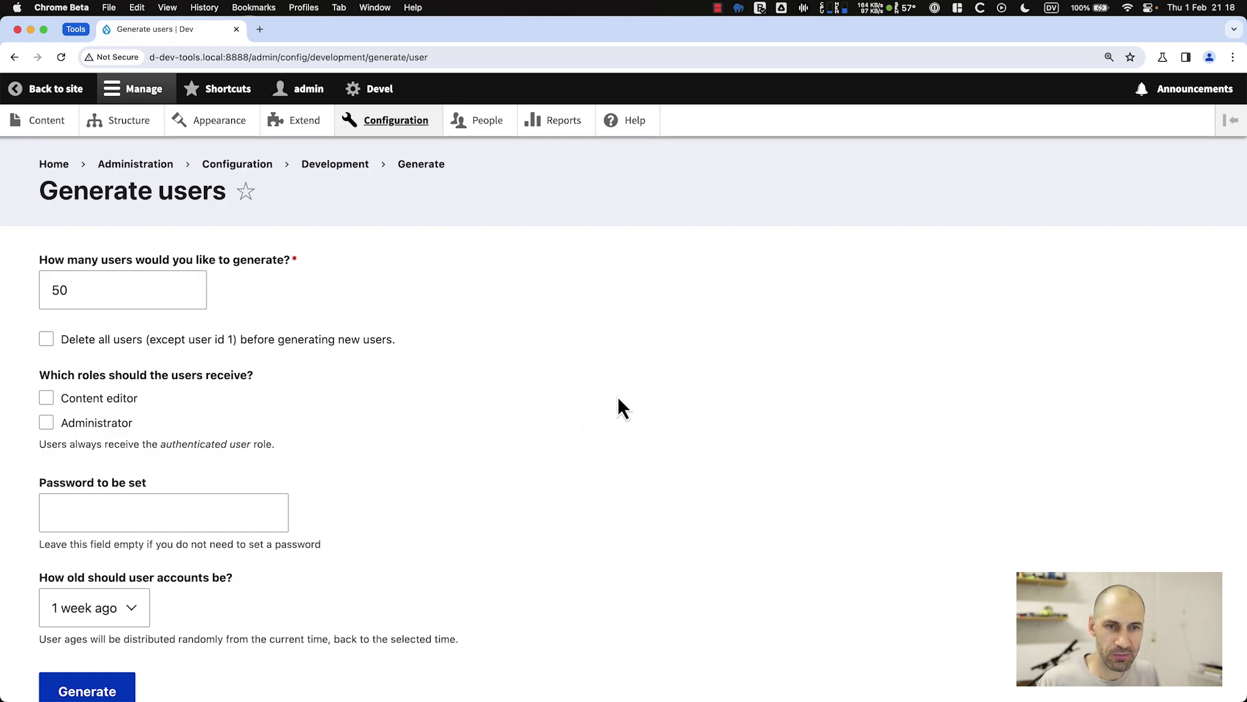
Generate 50 users that receive the Content editor role.
scroll(65, 383, "down", 1)
left_click(46, 374)
left_click(117, 669)
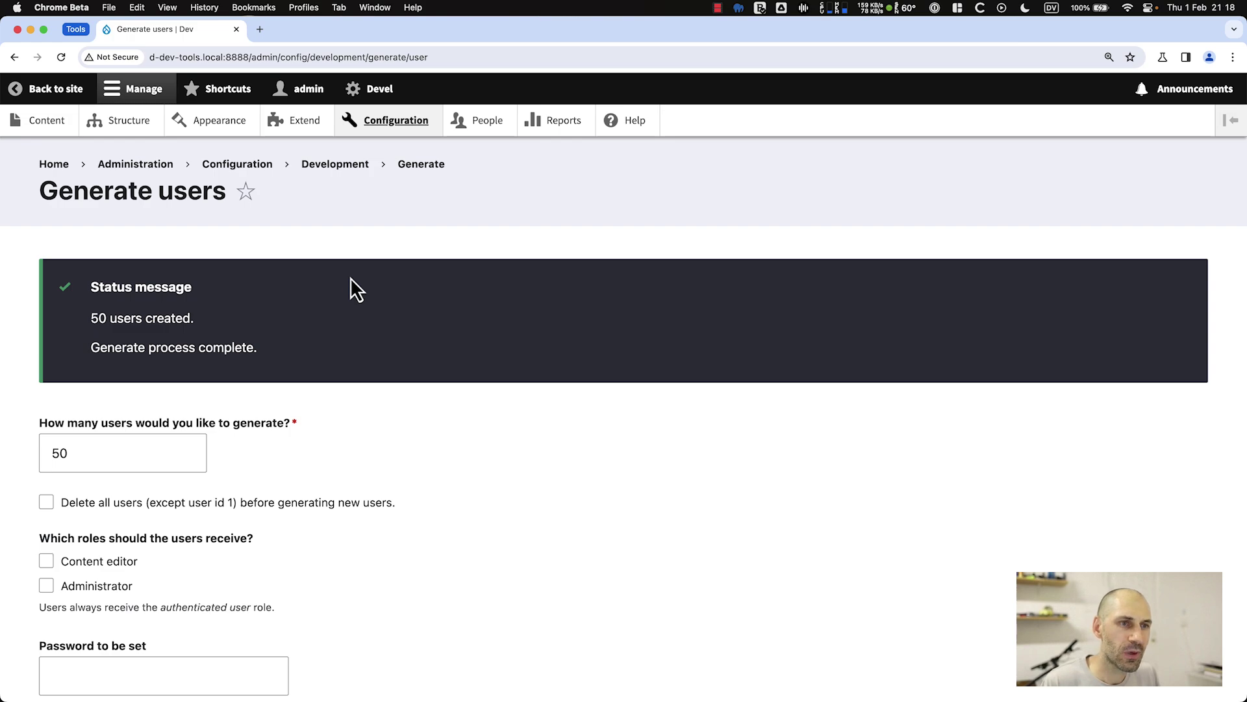
Generate 10 terms in the Tags vocabulary, with names up to 12 characters and hierarchy depth from 1 to 4.
left_click(425, 166)
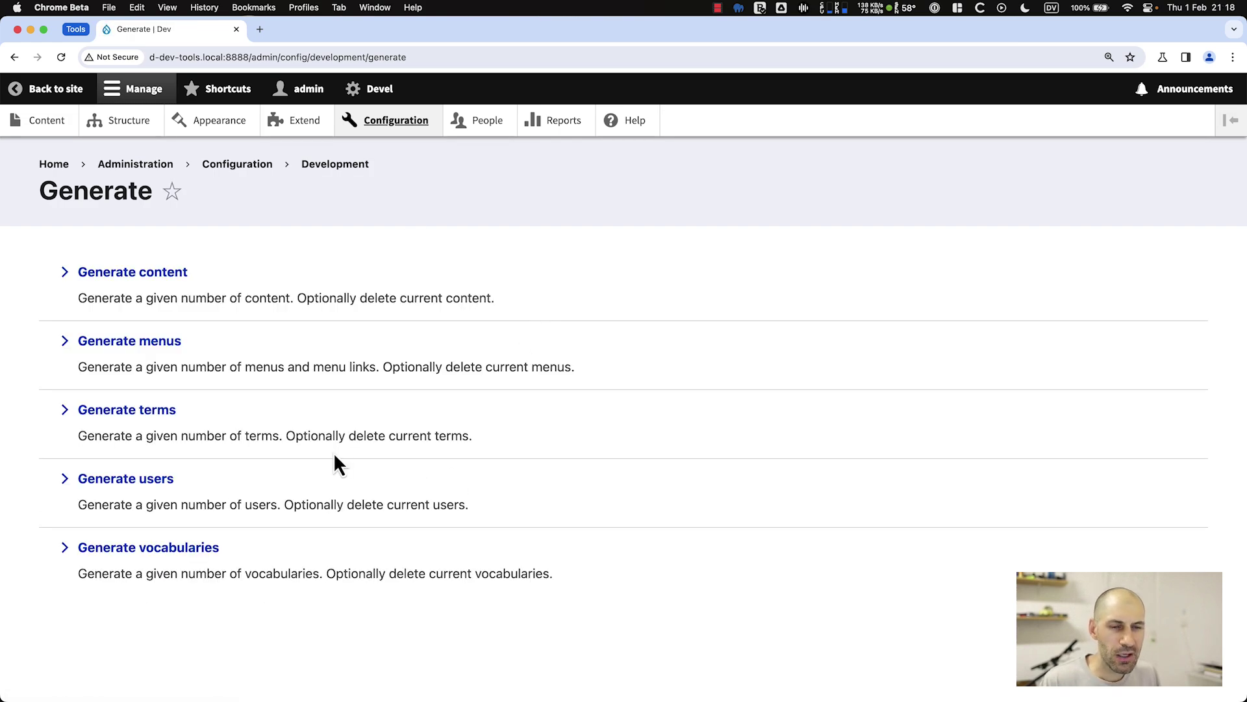
left_click(167, 413)
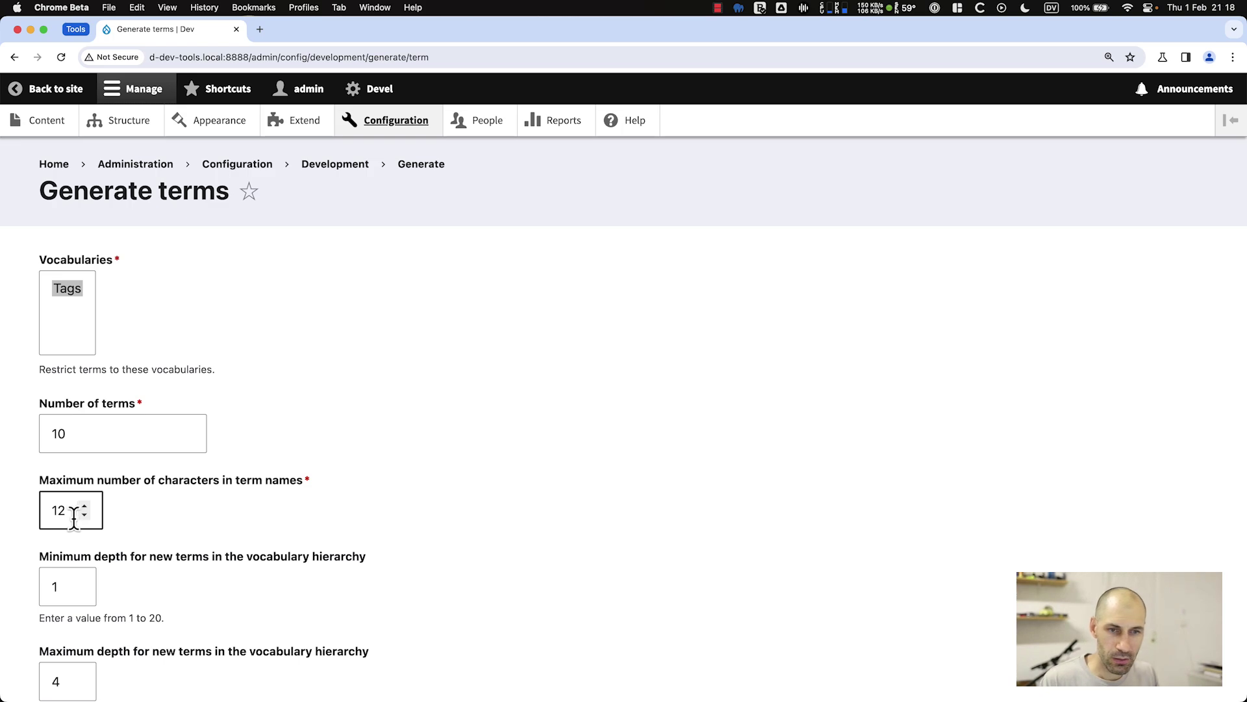
scroll(78, 455, "down", 2)
left_click(65, 178)
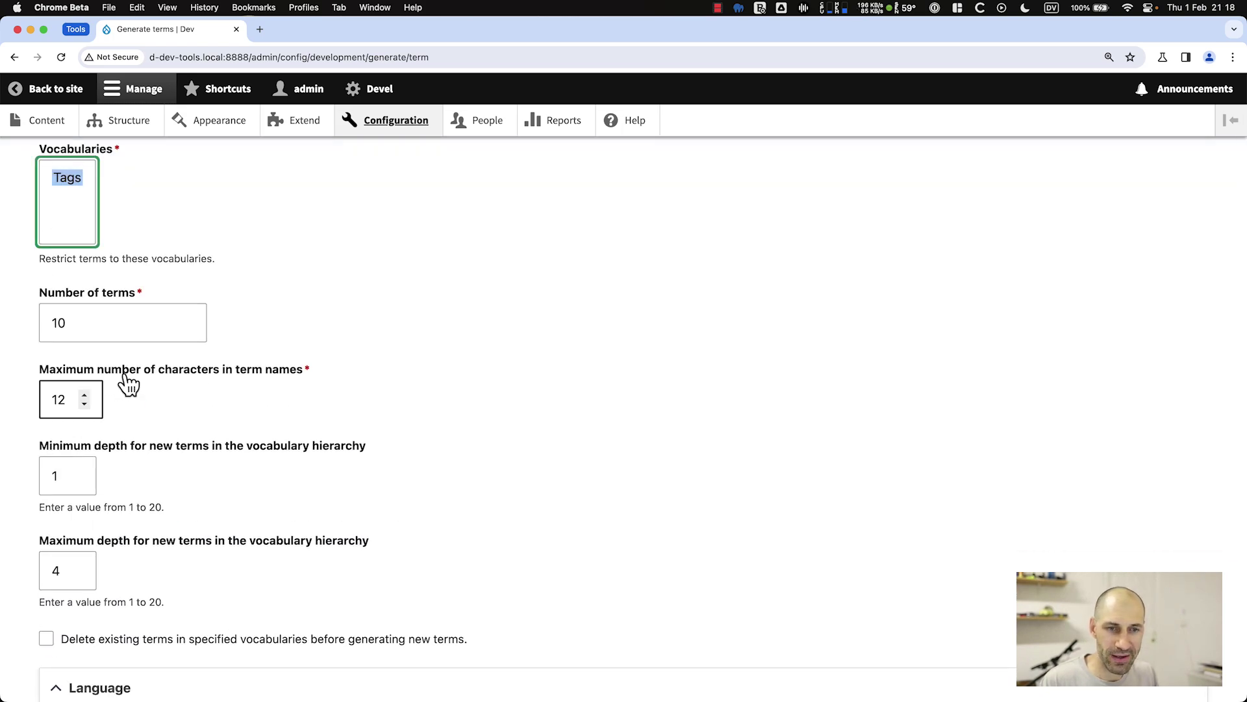
scroll(107, 628, "down", 5)
scroll(134, 540, "down", 3)
left_click(93, 614)
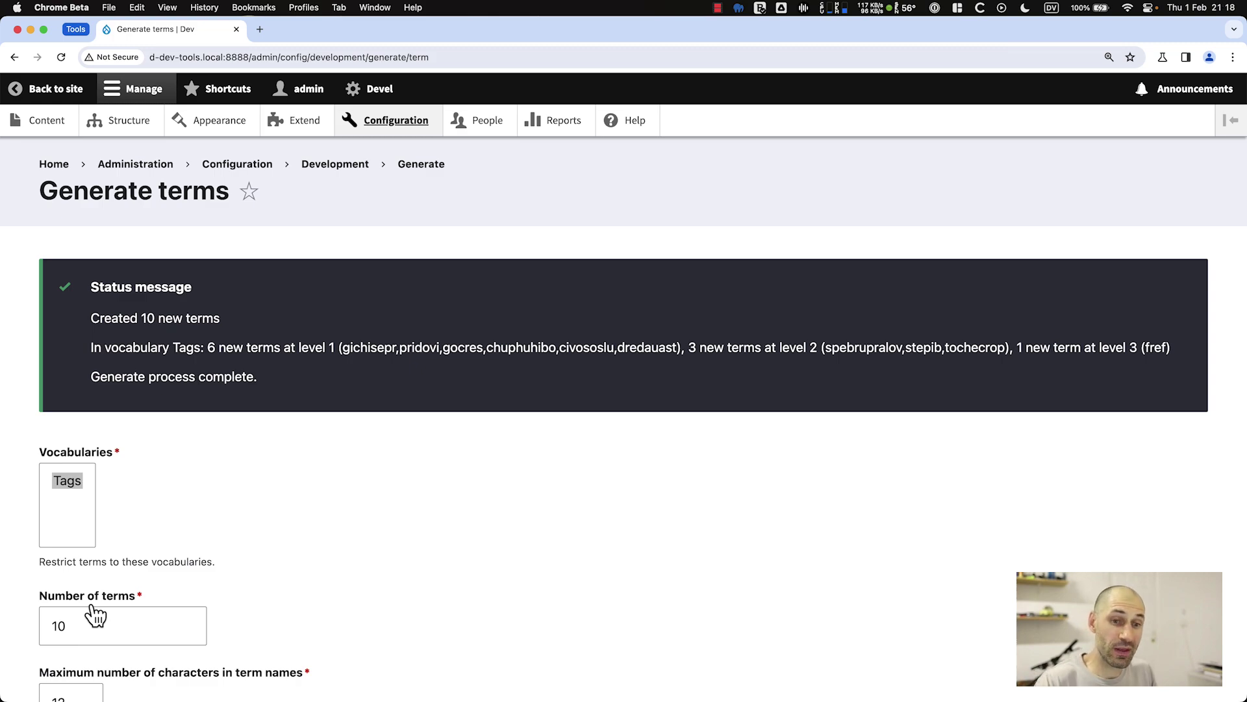
Open the content generation form and select Article as the content type.
scroll(126, 583, "down", 10)
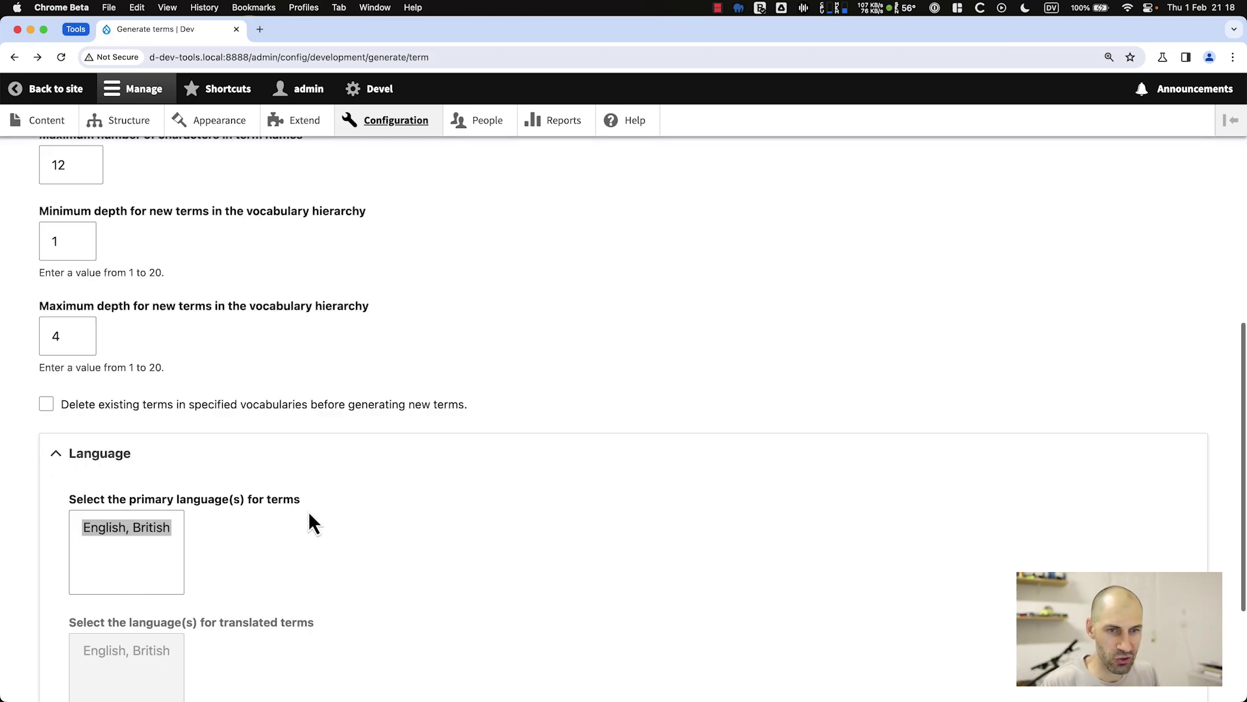
key("super+bracketleft")
left_click(156, 273)
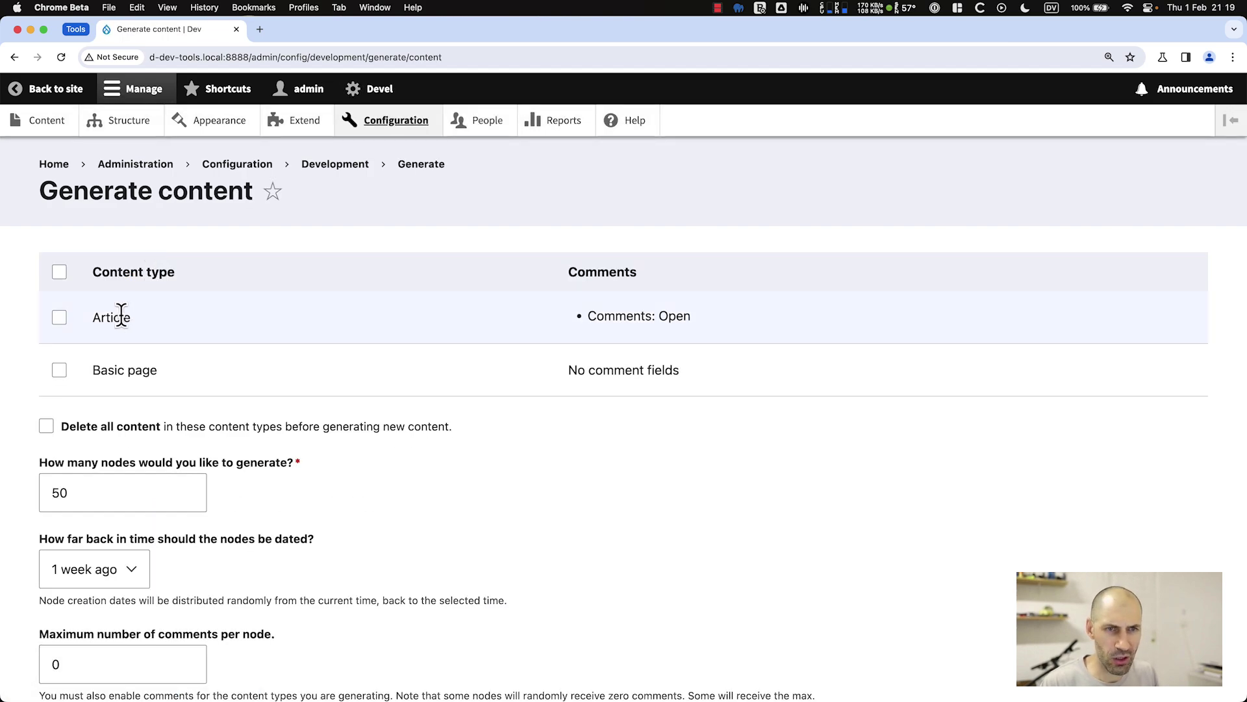
left_click(61, 319)
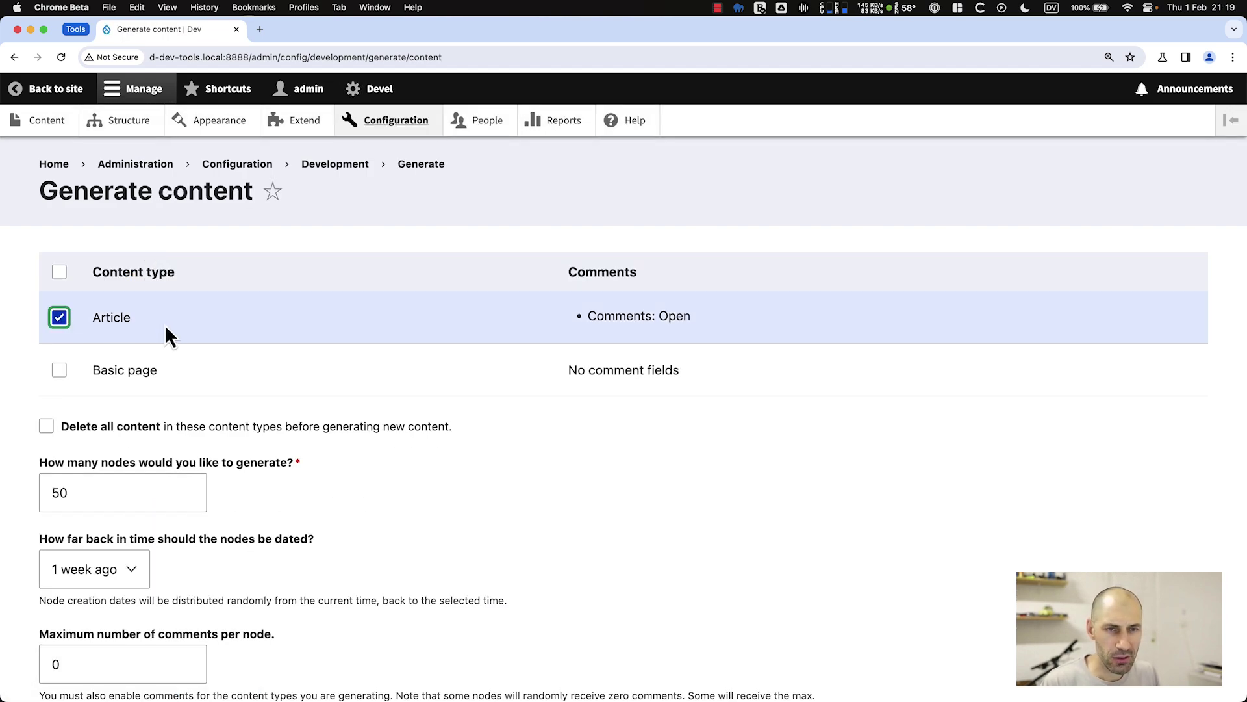
Select all listed users except anonymous and admin as possible authors of the generated content.
scroll(126, 325, "down", 3)
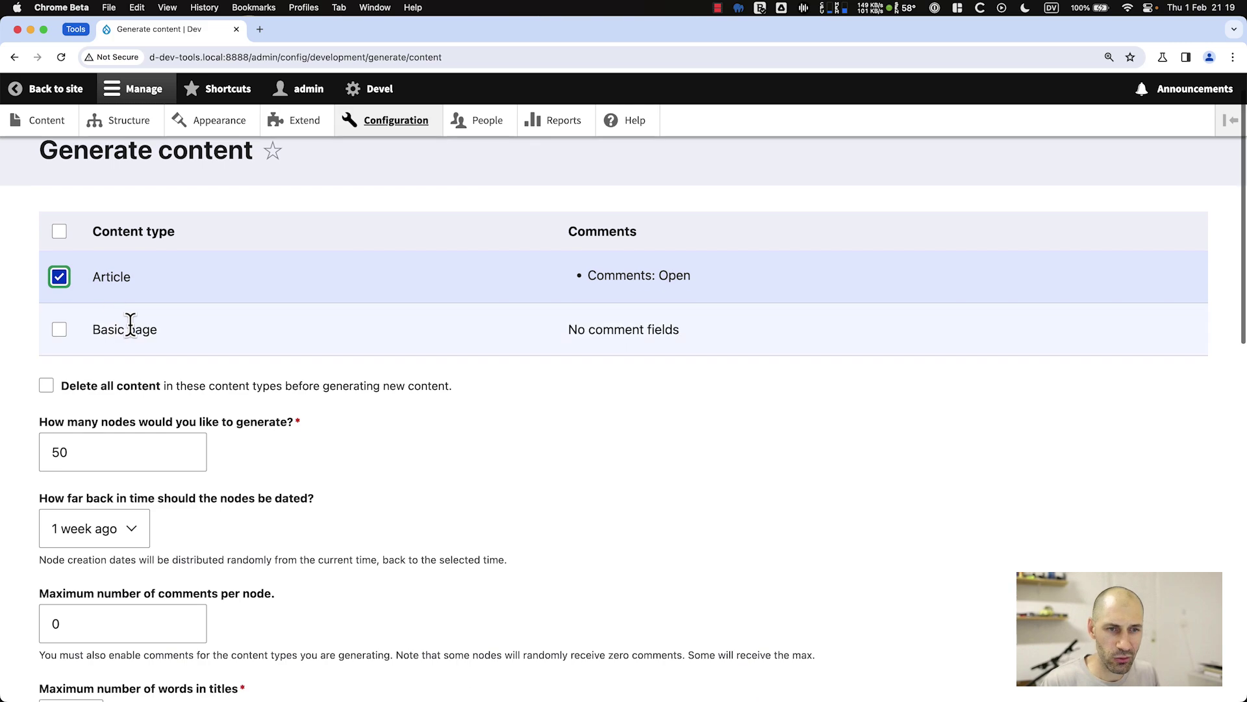
scroll(114, 387, "down", 4)
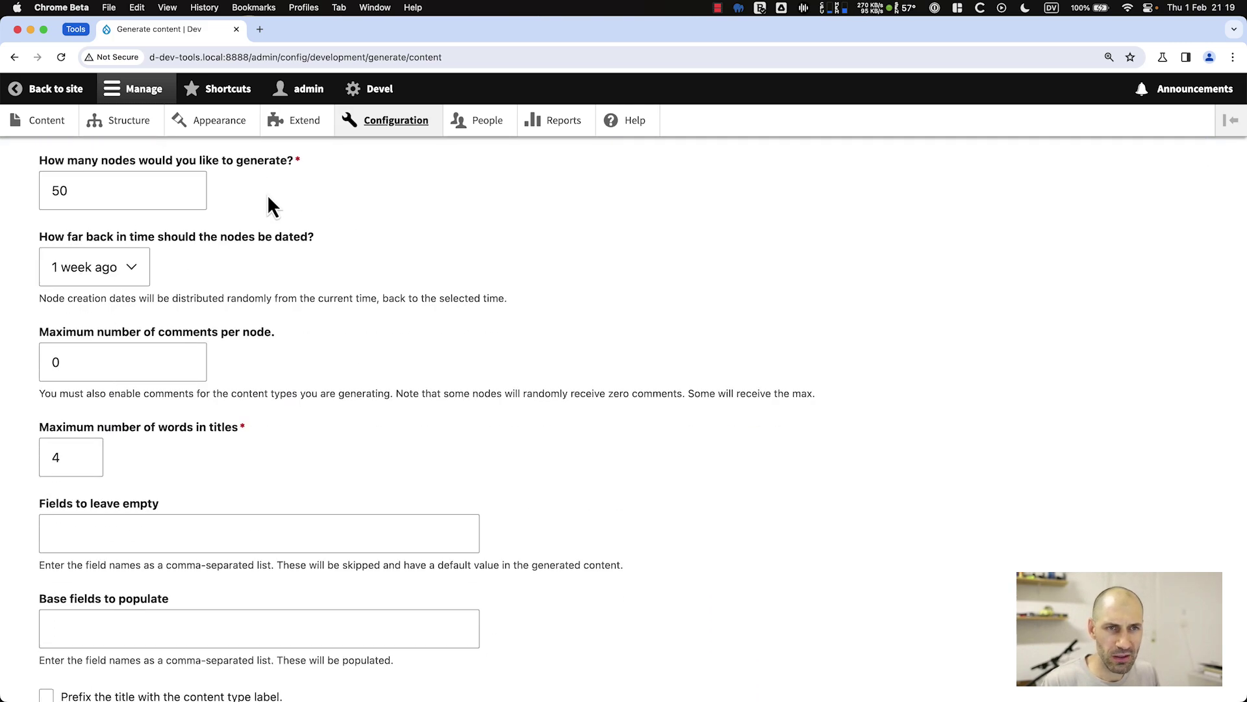
scroll(263, 260, "up", 2)
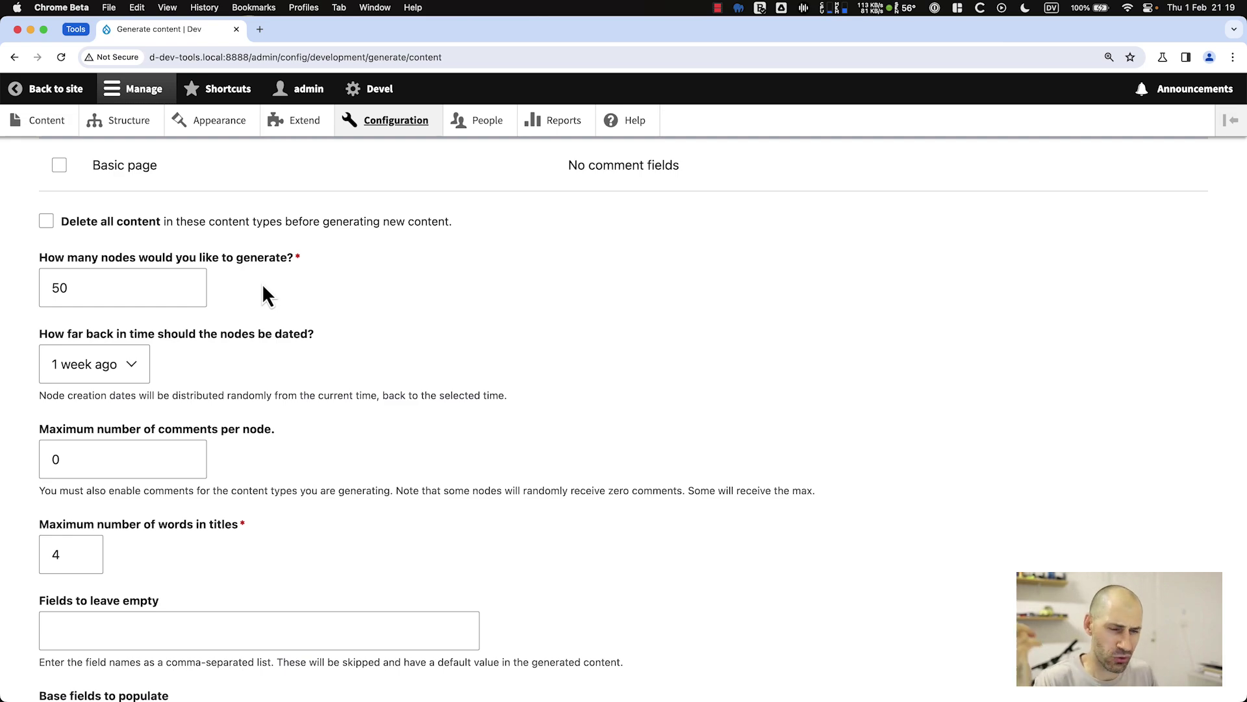
scroll(264, 292, "down", 10)
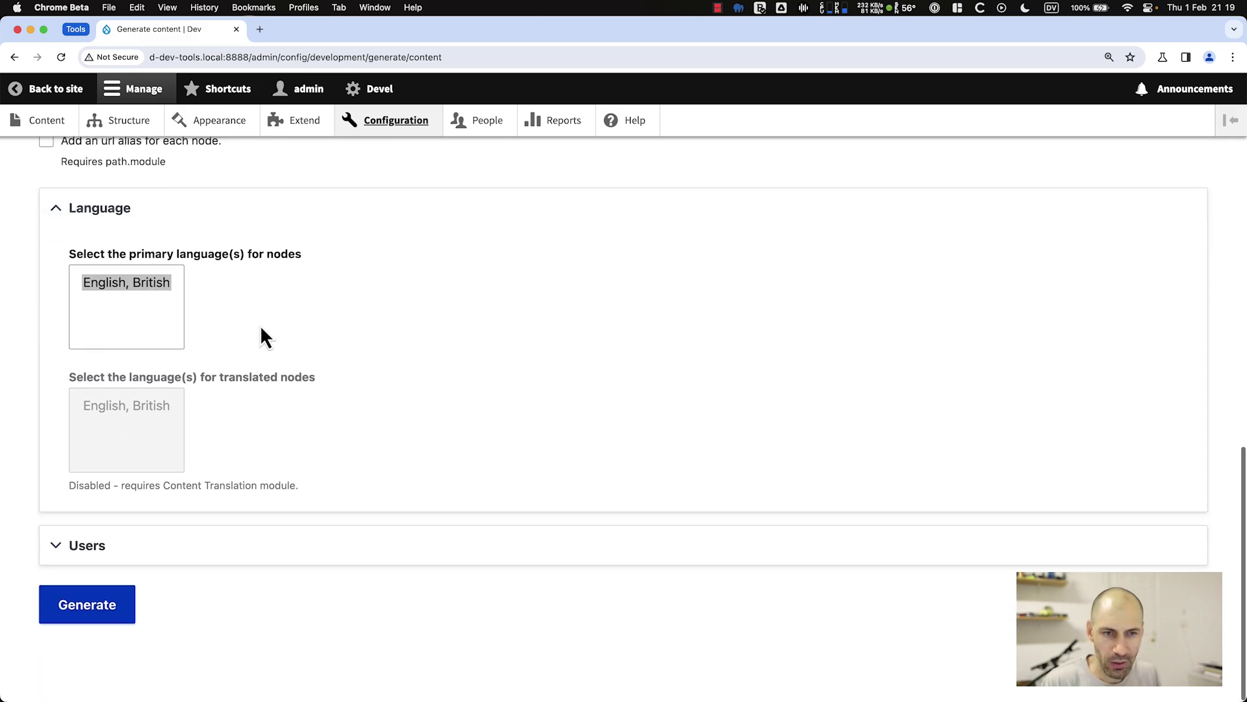
left_click(123, 555)
scroll(96, 428, "down", 3)
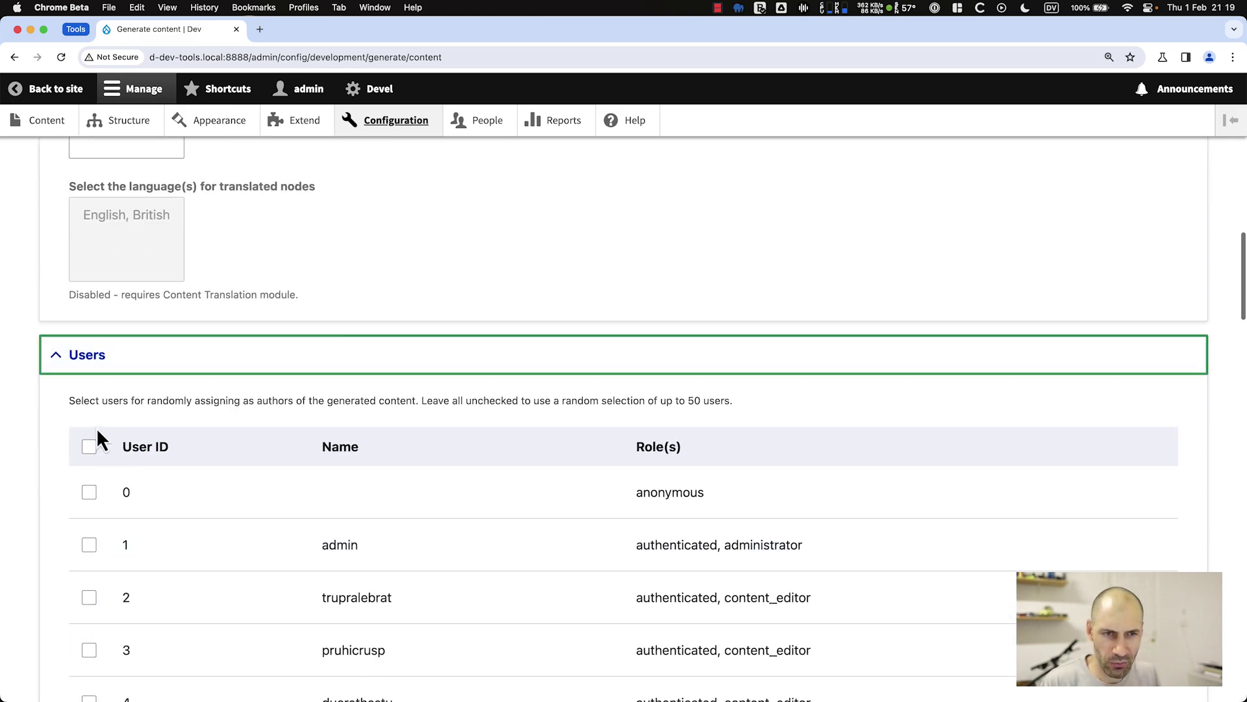
left_click(89, 446)
scroll(117, 462, "down", 2)
left_click(89, 381)
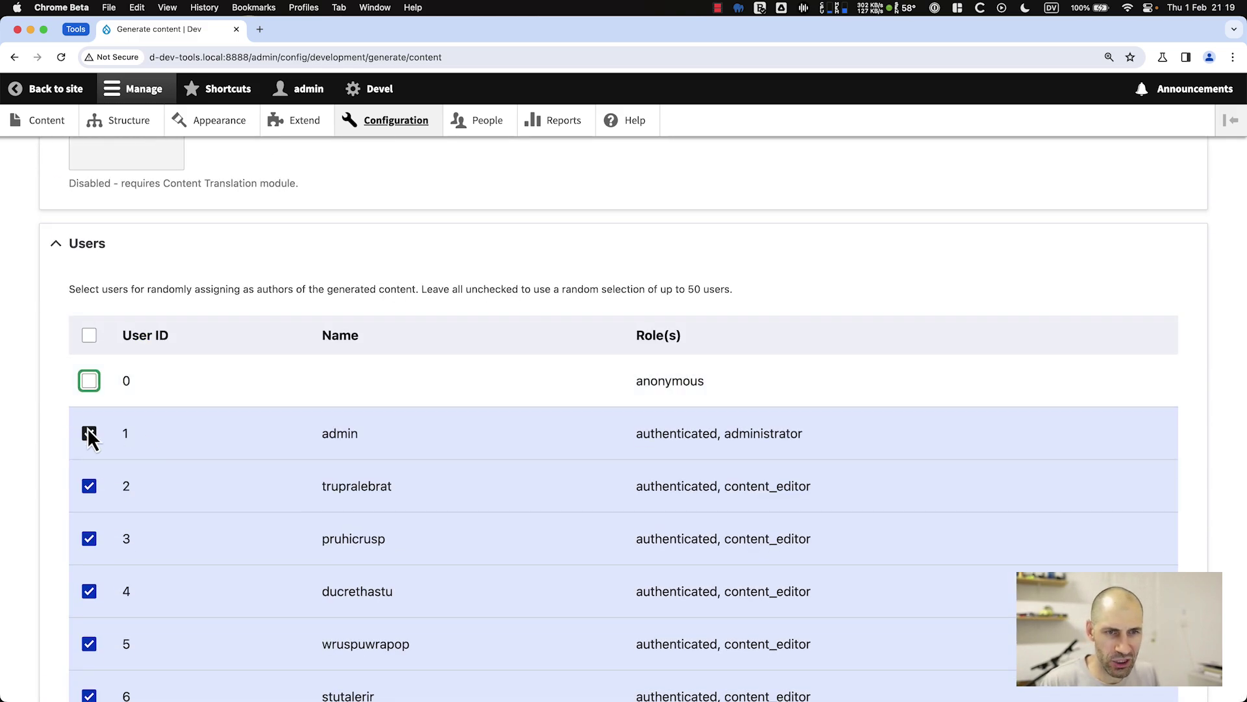
left_click(89, 433)
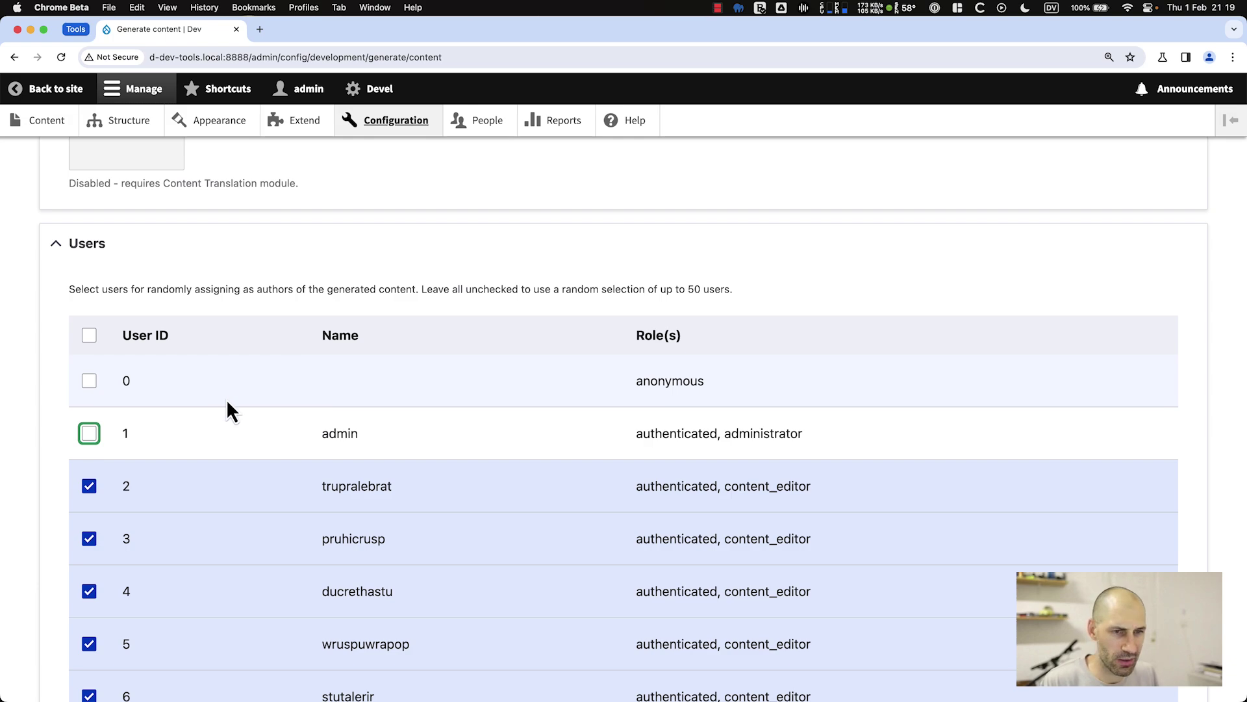
scroll(357, 321, "down", 3)
scroll(448, 345, "down", 7)
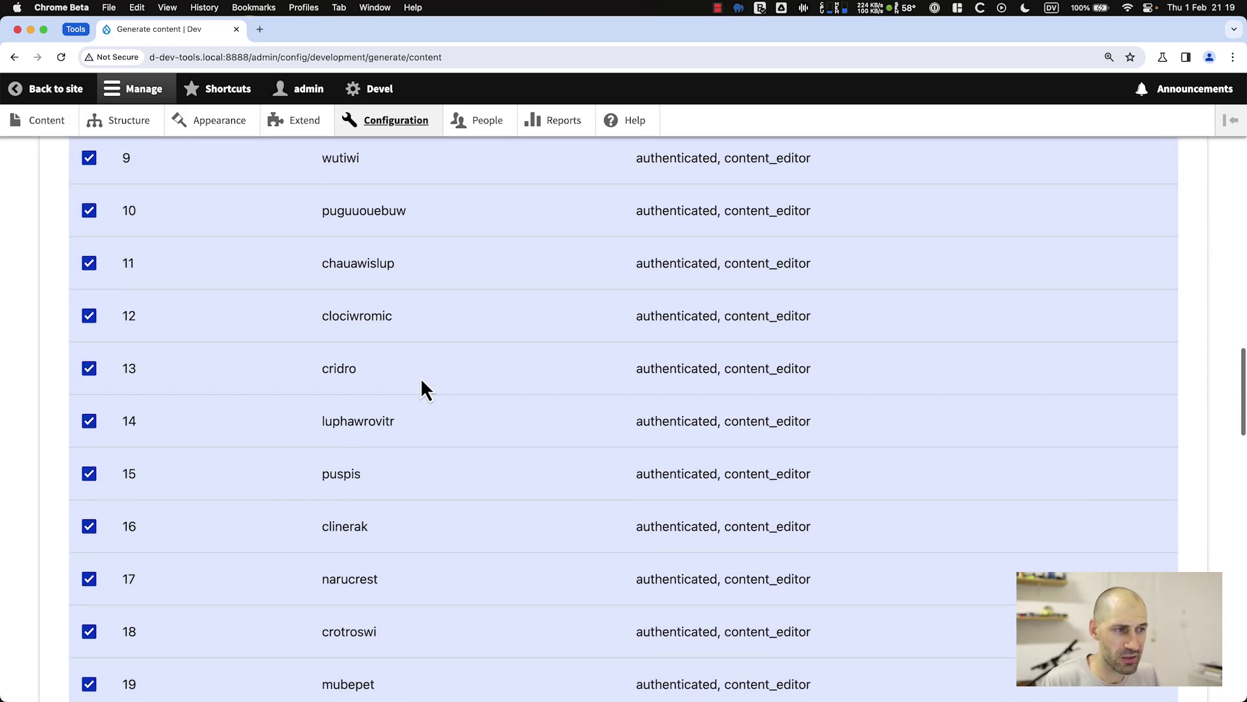
Enable prefixing the generated titles with the content type label.
scroll(396, 386, "up", 15)
scroll(98, 529, "down", 1)
scroll(110, 532, "up", 4)
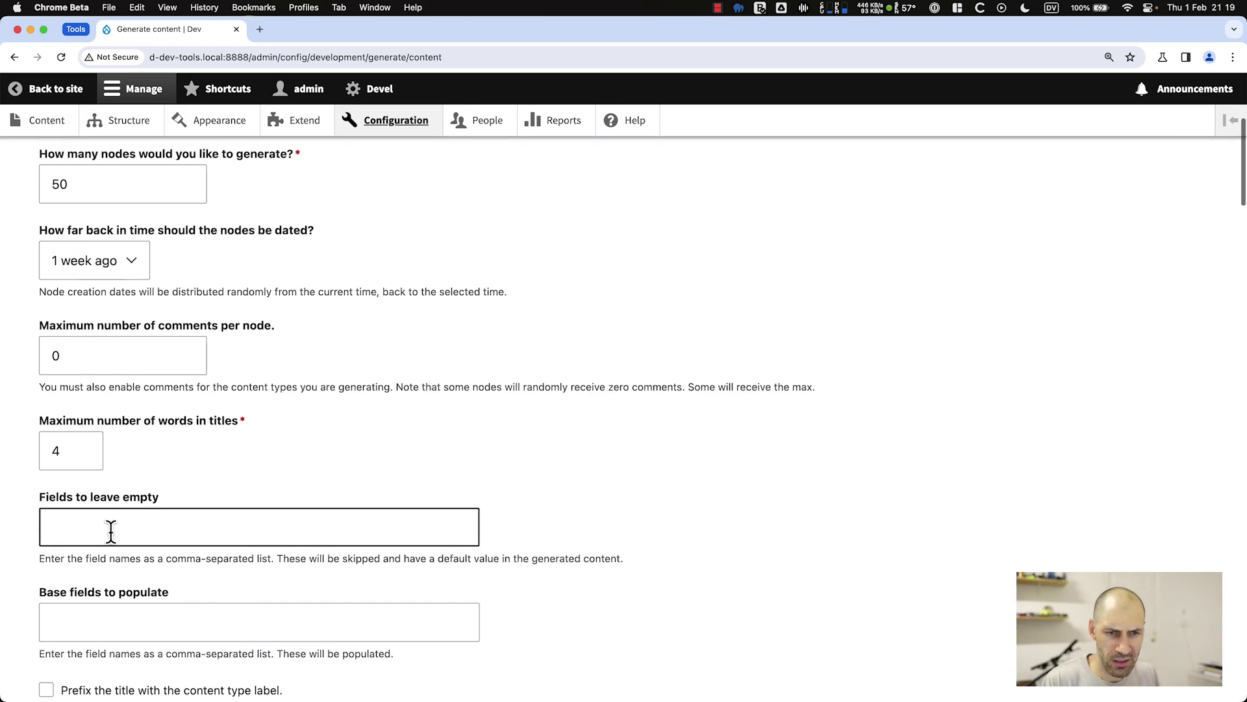
scroll(111, 531, "down", 5)
left_click(67, 308)
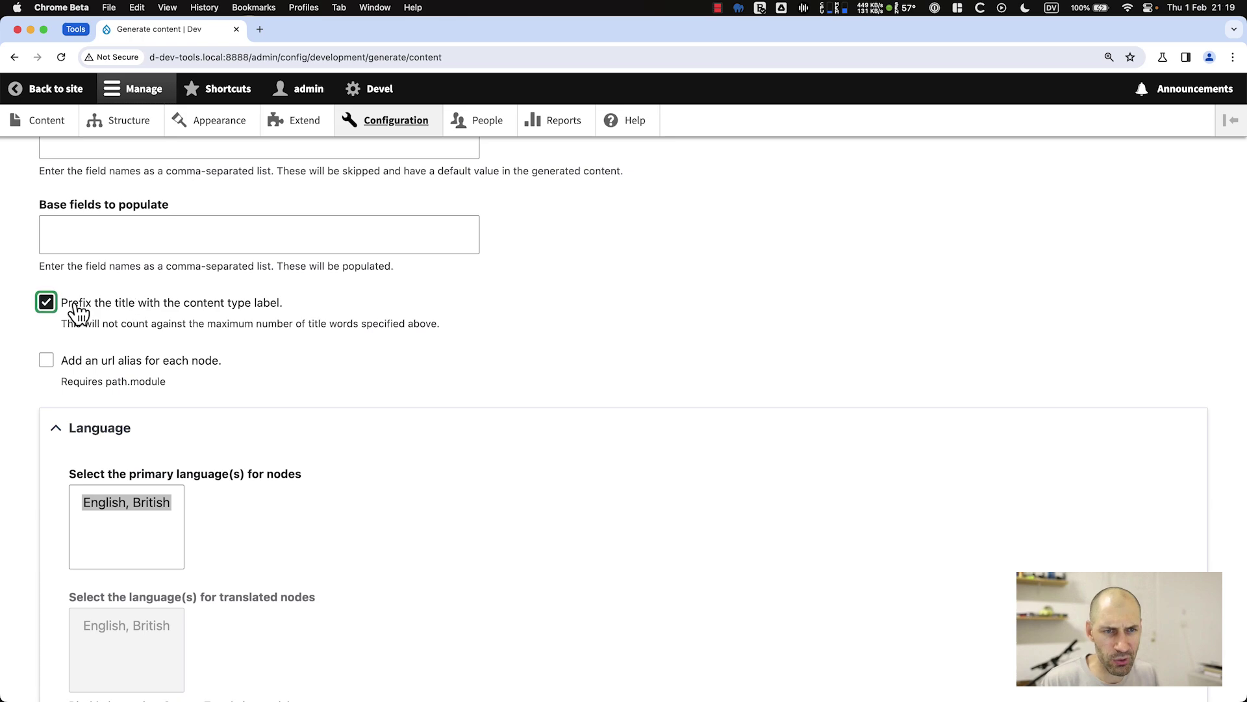
Set the maximum number of comments per node to 6.
scroll(241, 317, "up", 4)
scroll(242, 317, "up", 2)
left_click(83, 296)
double_click(83, 297)
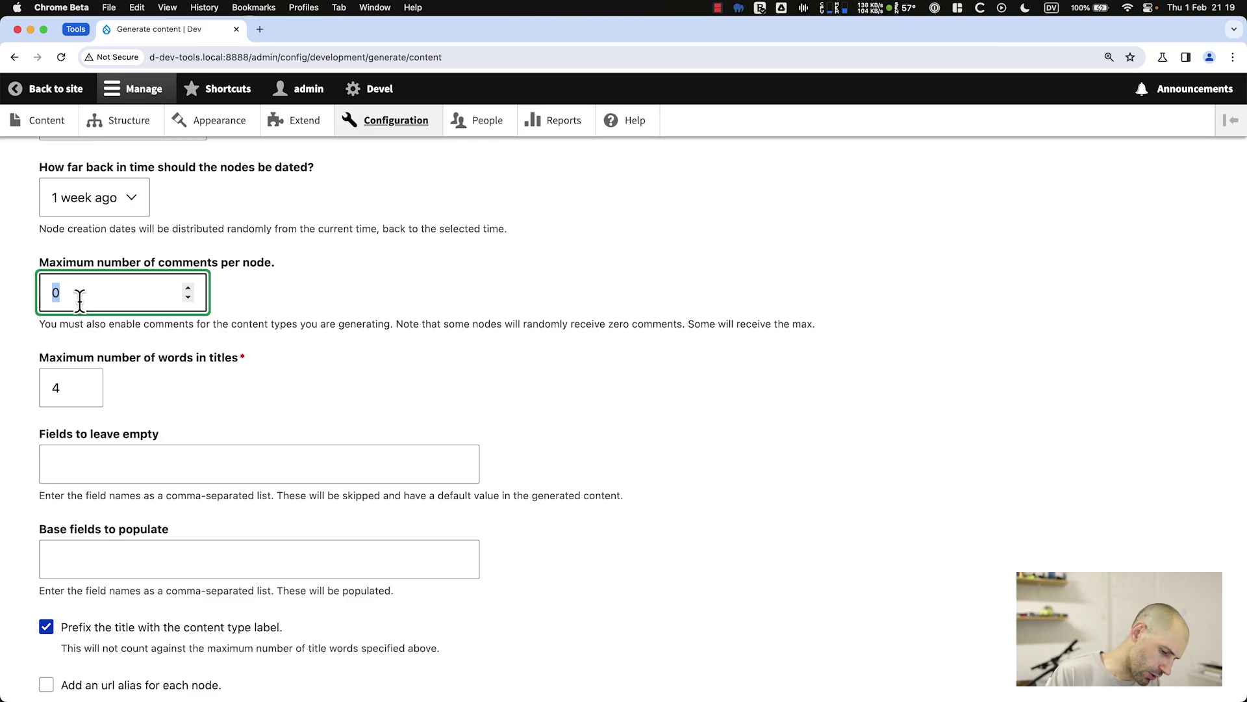
type("6")
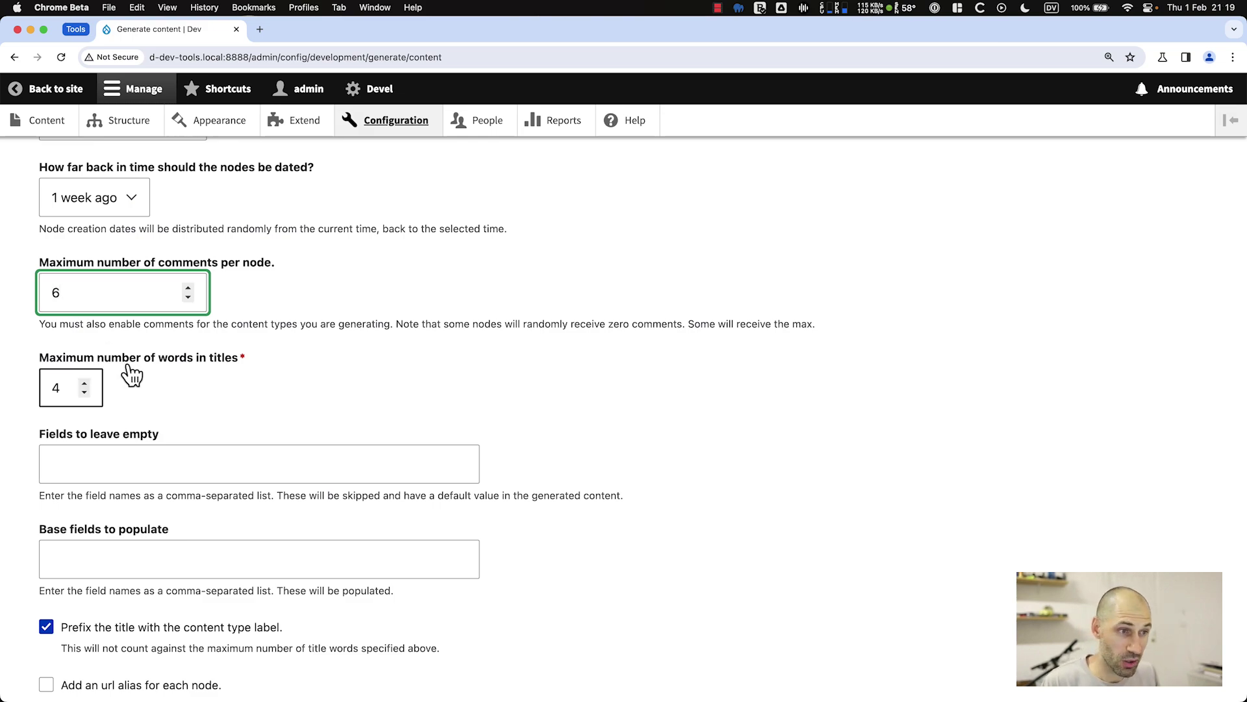
Generate the 50 Article nodes with the chosen settings.
scroll(130, 374, "up", 4)
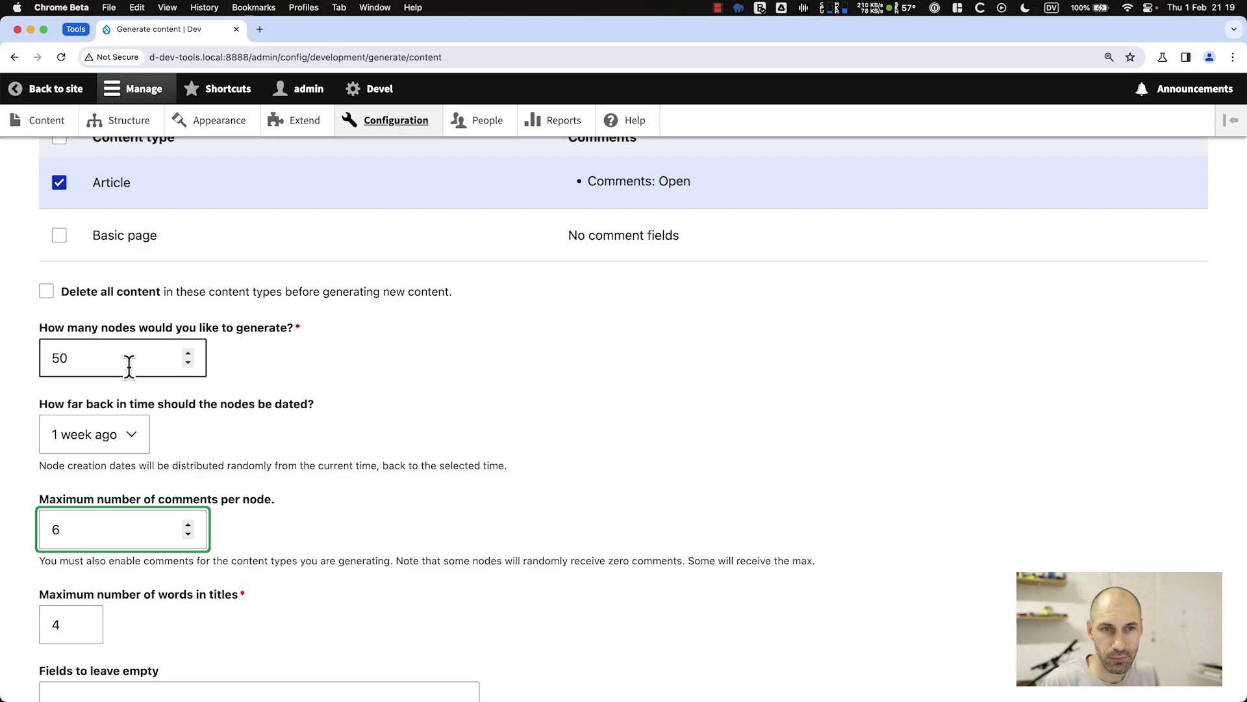
scroll(129, 366, "up", 2)
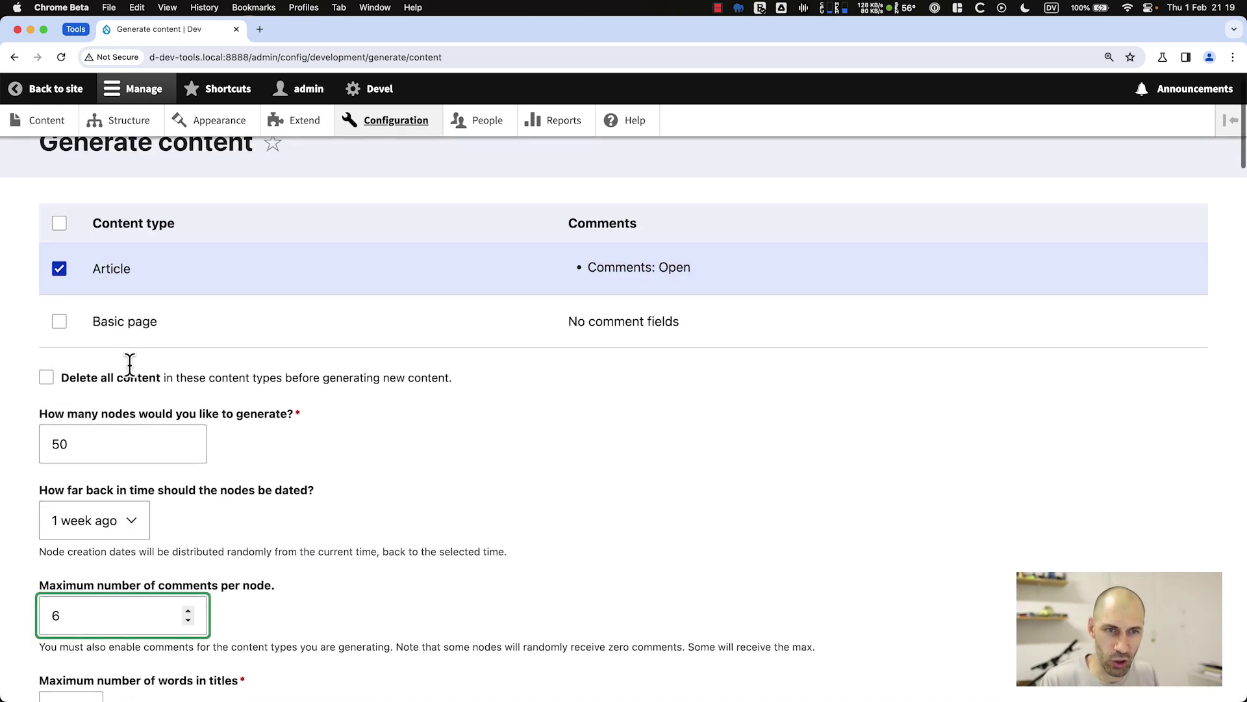
scroll(130, 376, "down", 20)
left_click(87, 605)
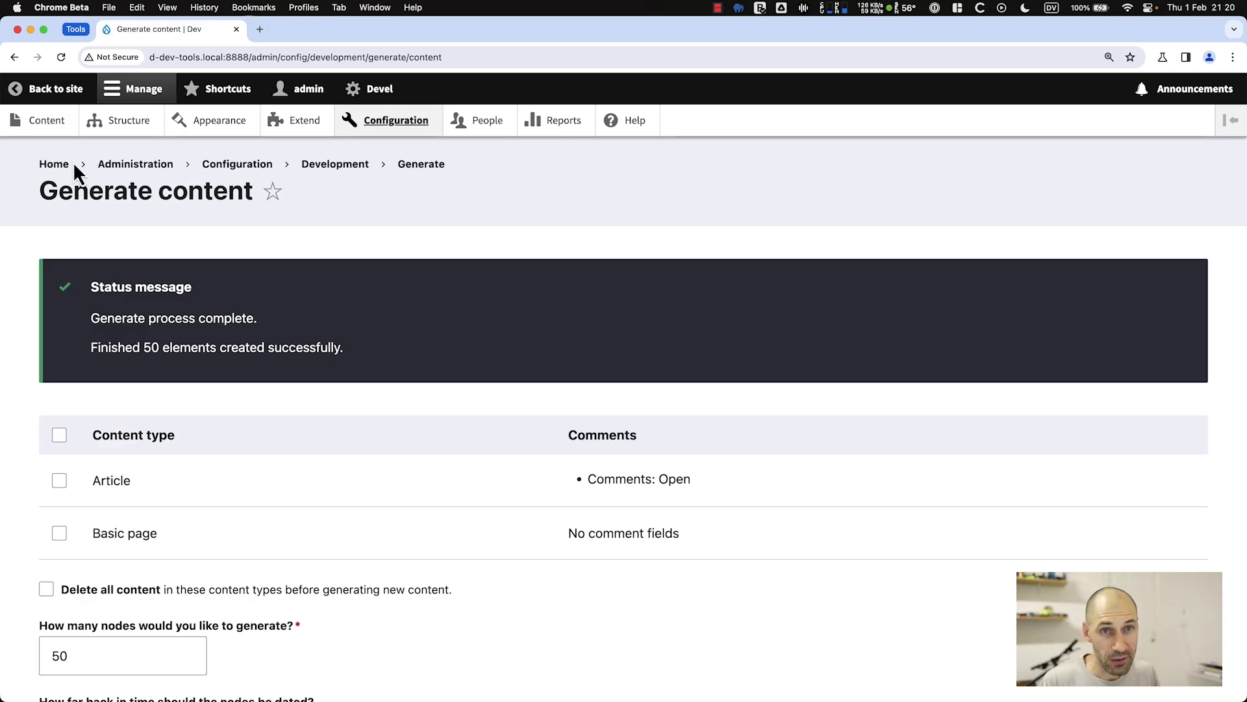
Browse the site's content list and open the generated article "Article - Dignissim" to examine its author, date, image and body text.
left_click(26, 122)
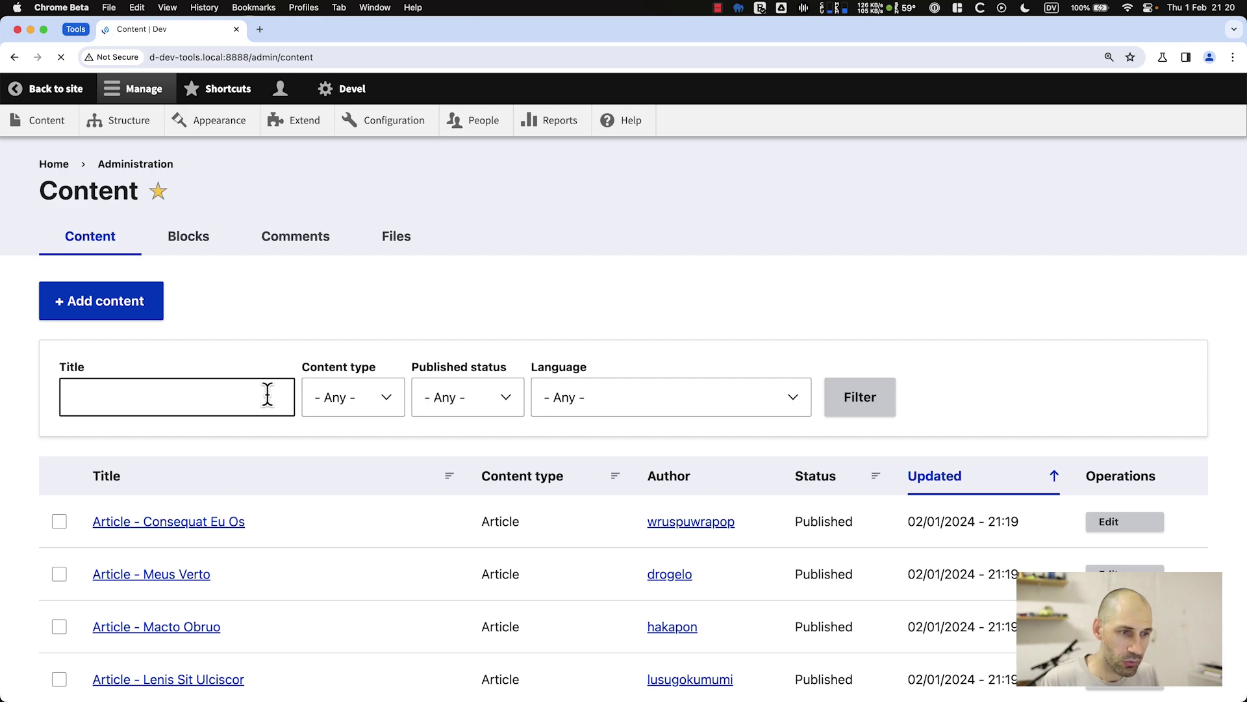
scroll(267, 394, "down", 3)
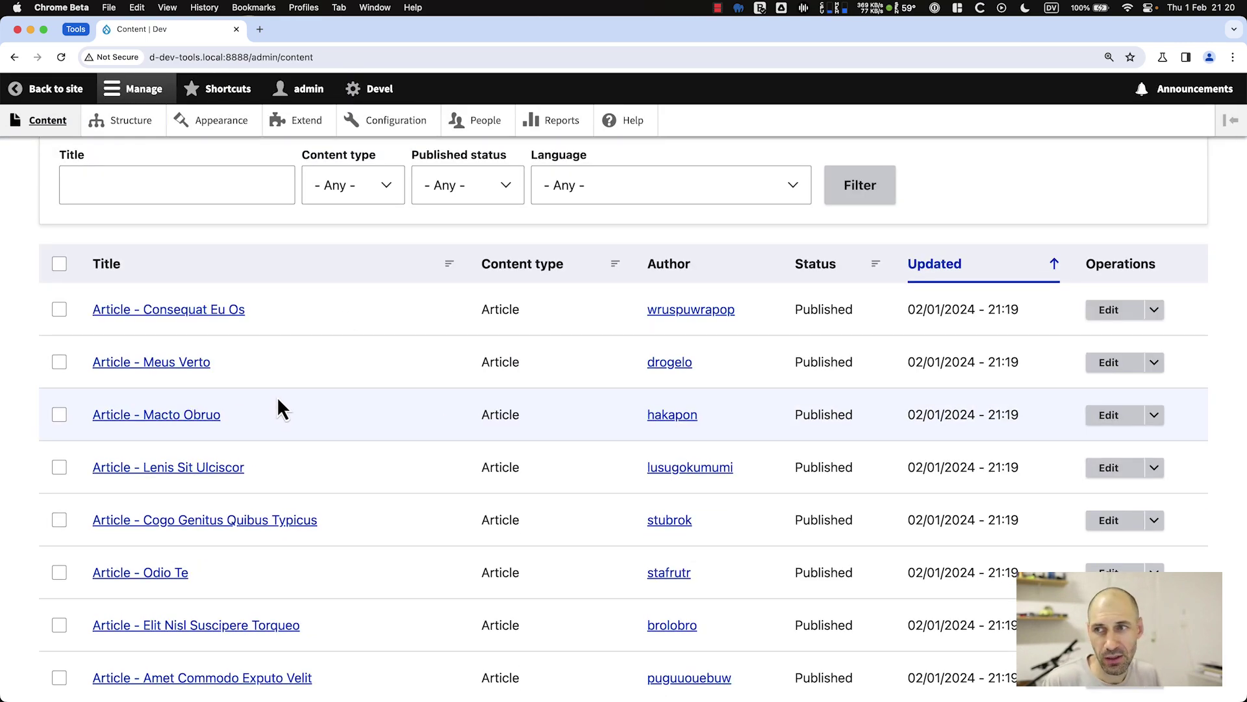
scroll(290, 395, "down", 20)
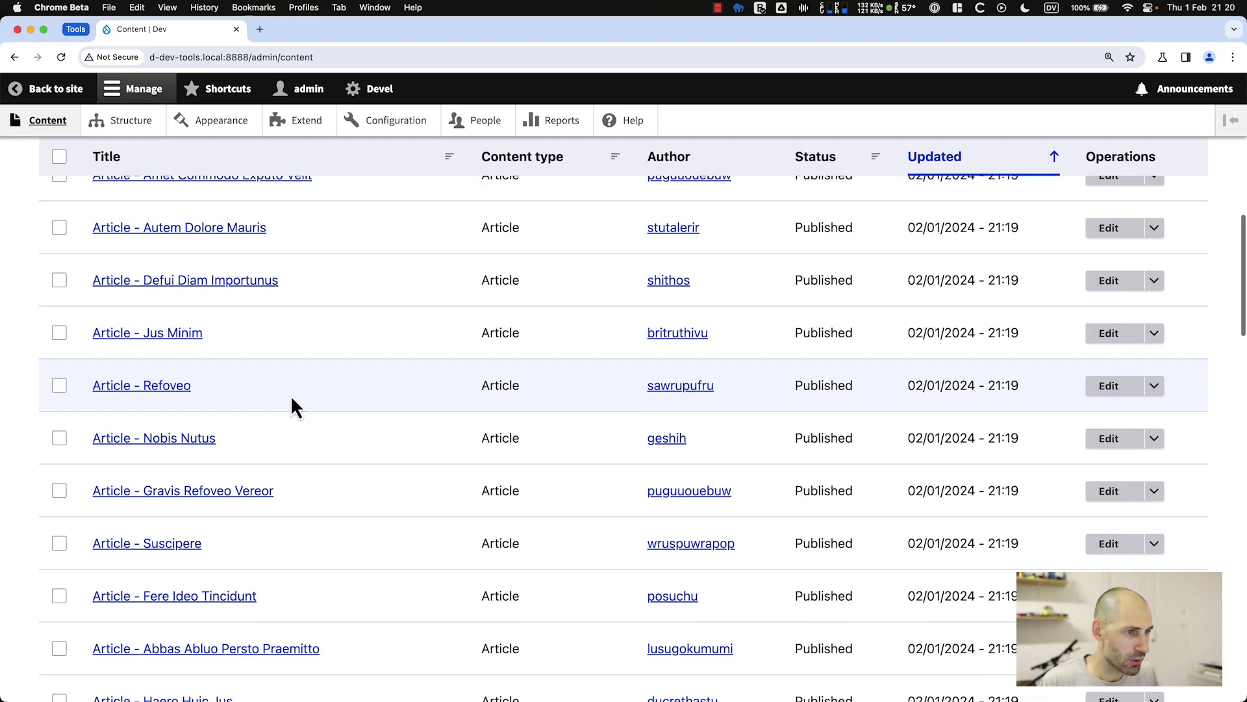
left_click(178, 386)
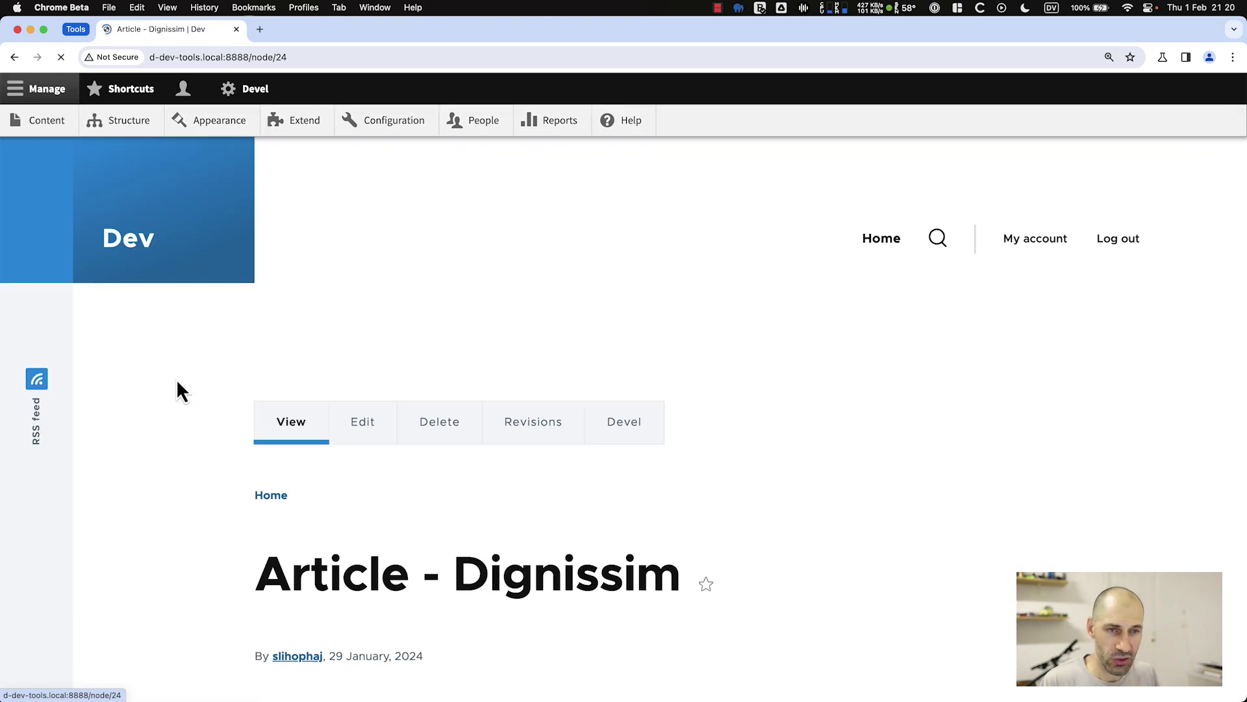
scroll(231, 404, "down", 5)
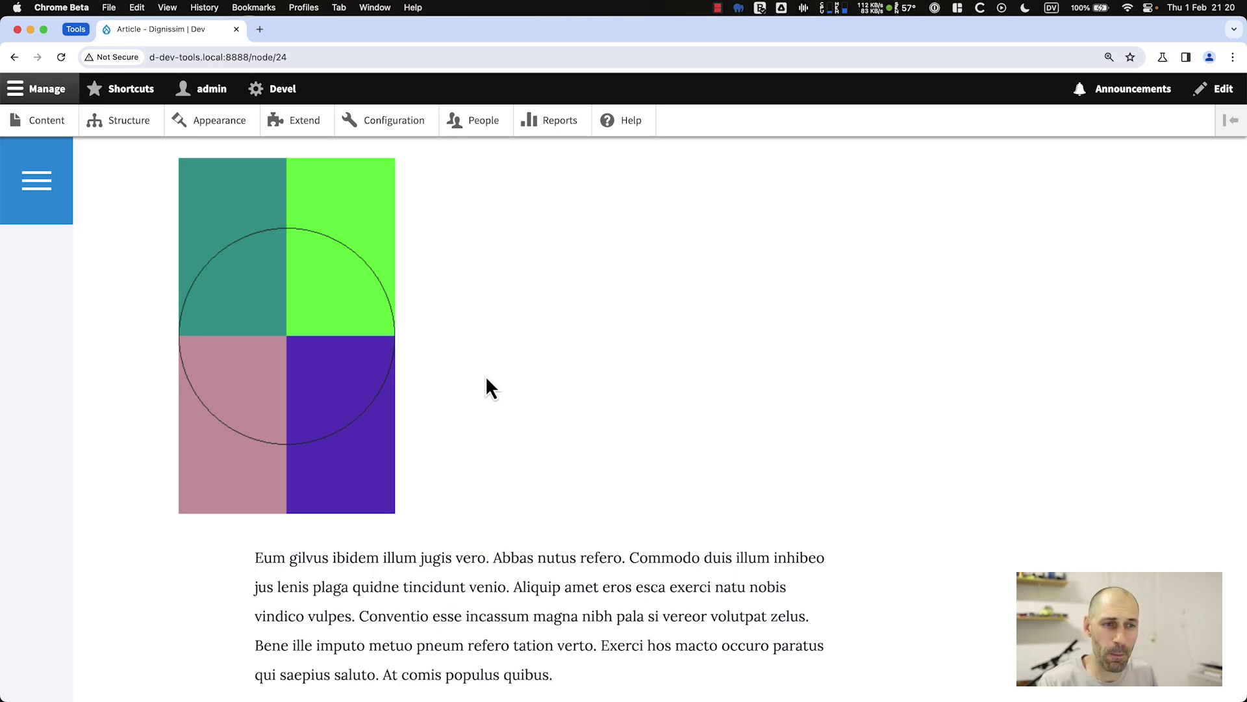
scroll(449, 371, "up", 2)
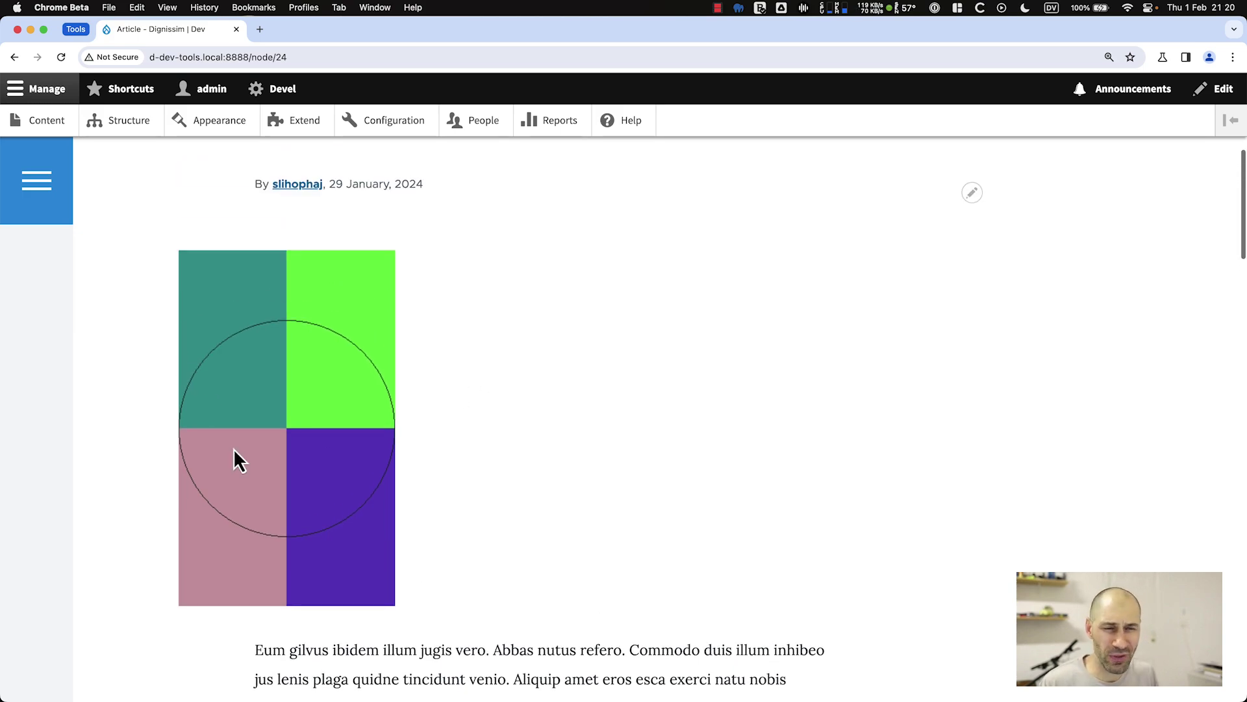
scroll(296, 407, "up", 2)
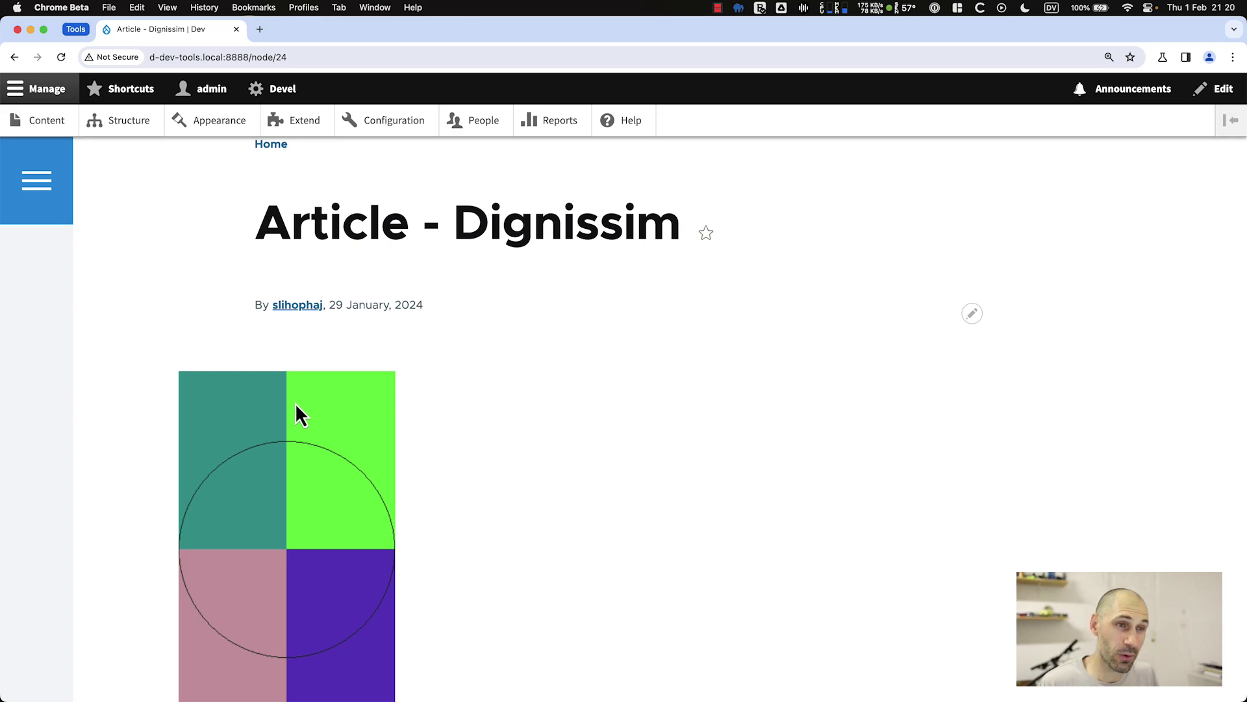
Read through the "Article - Dignissim" page down to its end and examine the generated body text and tags.
mouse_move(294, 403)
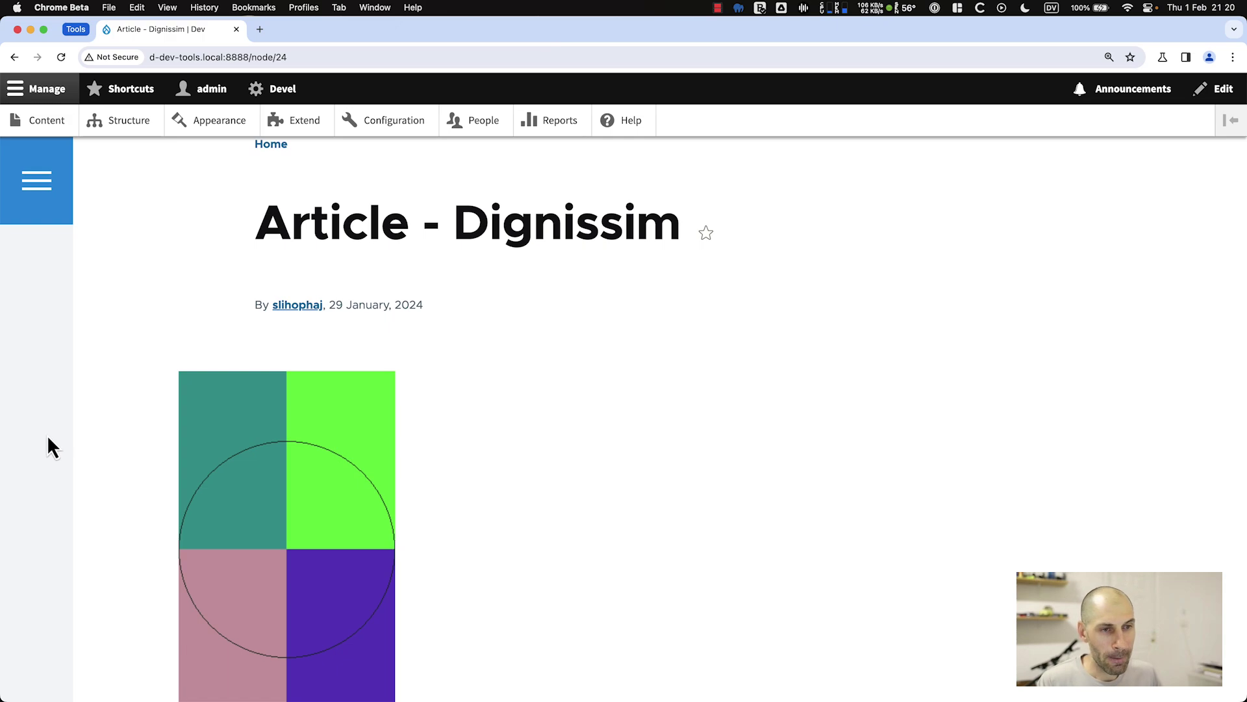
scroll(192, 404, "down", 10)
scroll(389, 310, "up", 2)
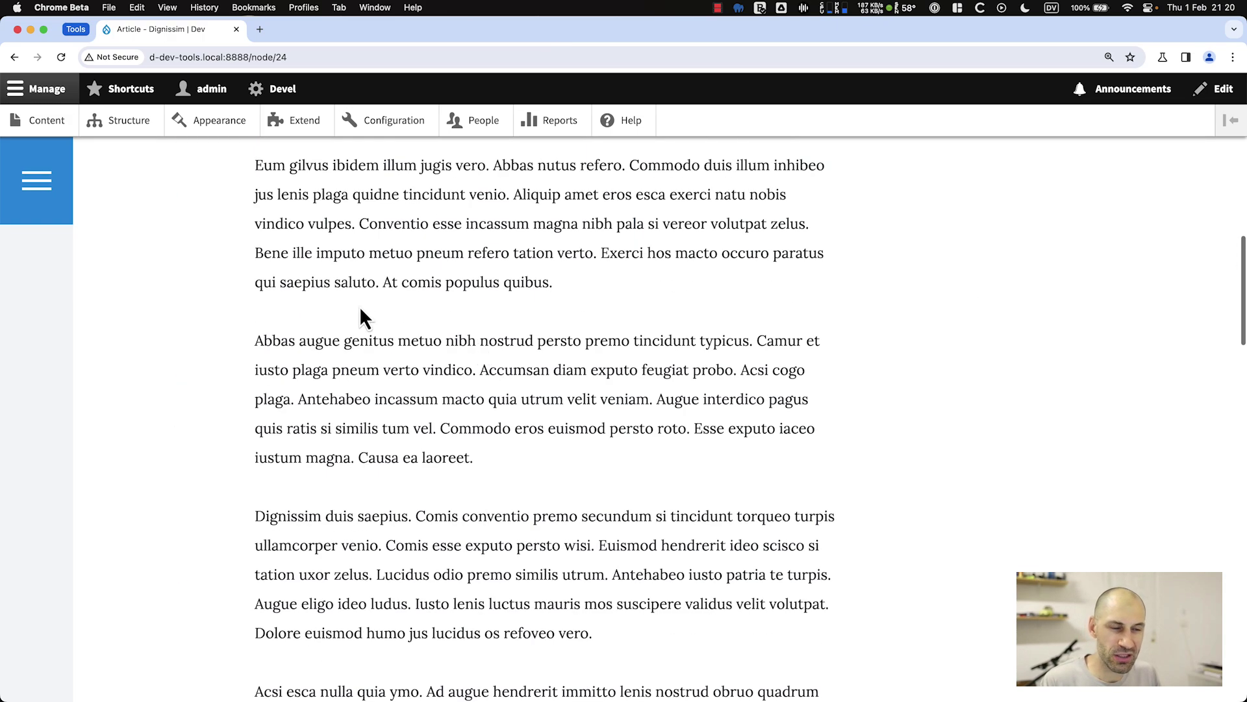
scroll(411, 306, "down", 10)
scroll(414, 316, "down", 15)
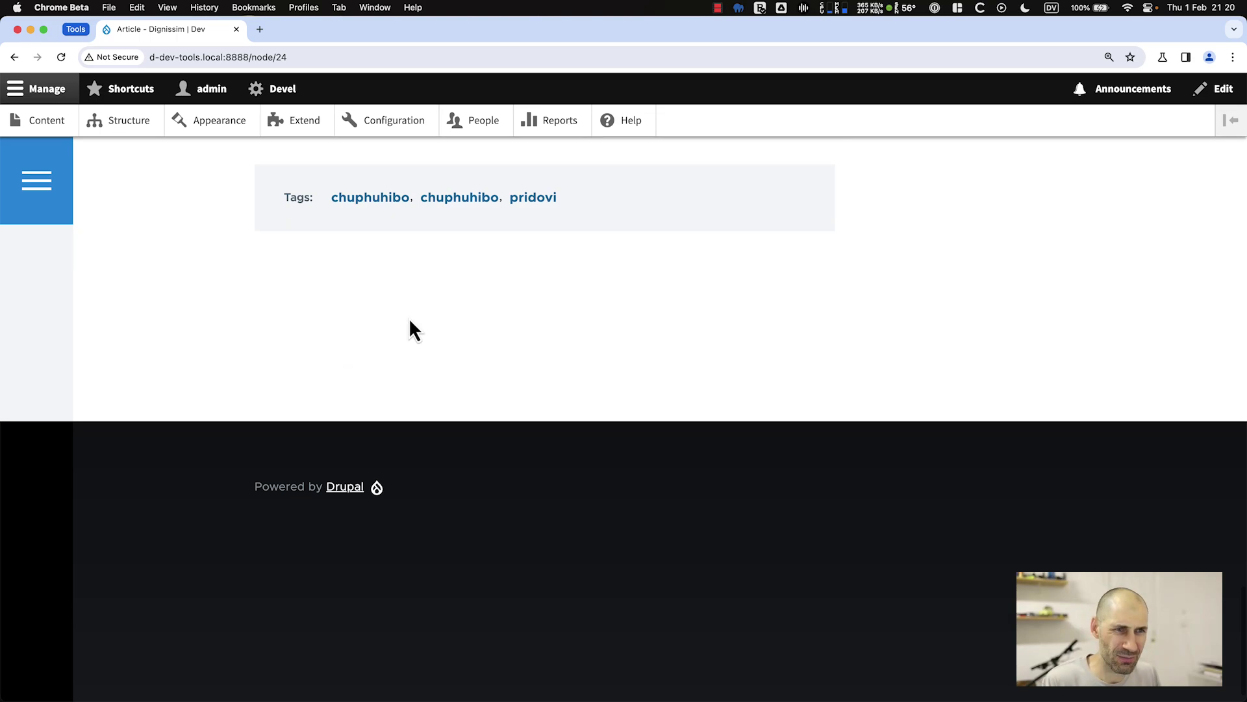
scroll(412, 305, "up", 3)
left_click_drag(607, 322, 313, 321)
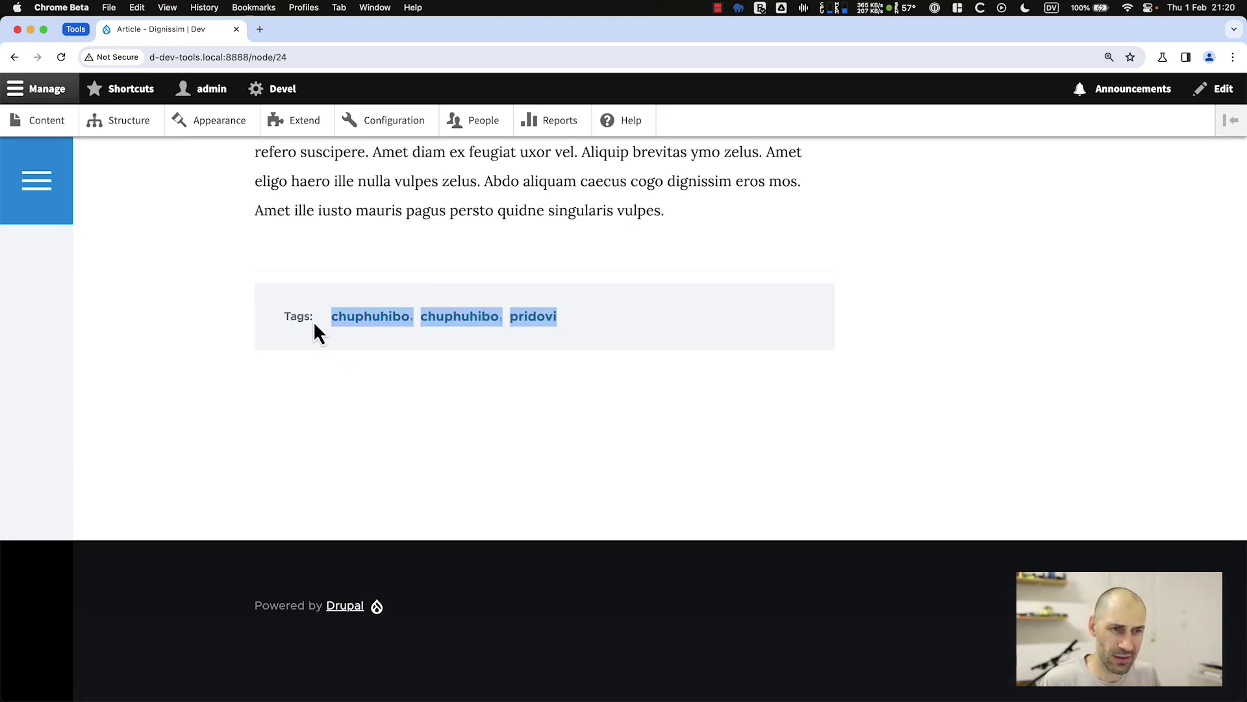
left_click(323, 377)
scroll(367, 351, "up", 20)
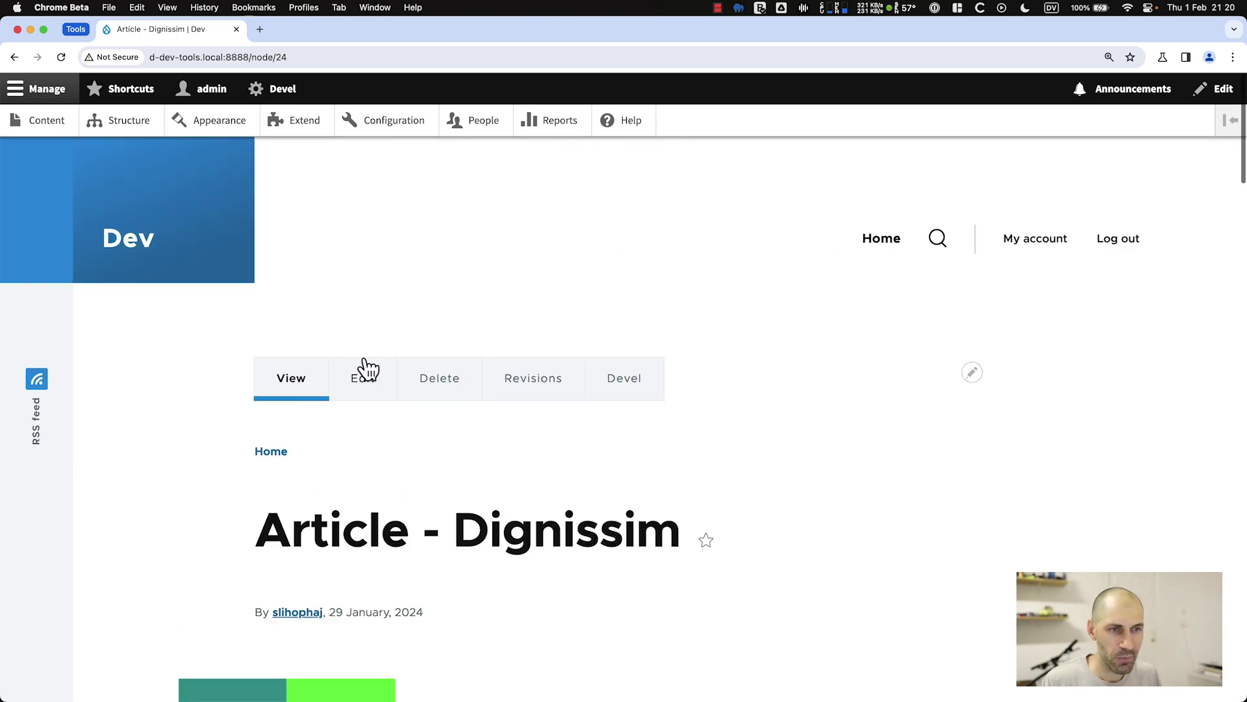
Open "Article - Dignissim" for editing and expand its authoring information to check the author and creation date.
left_click(366, 357)
scroll(802, 330, "down", 5)
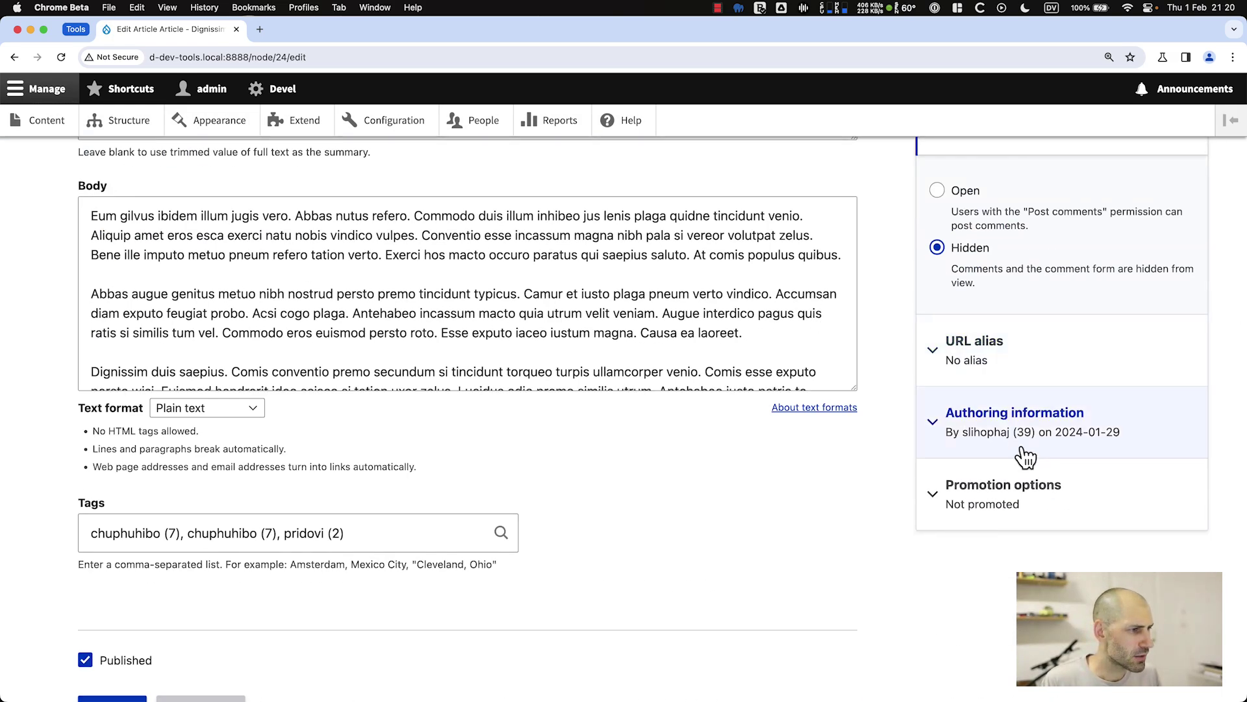
left_click(1066, 434)
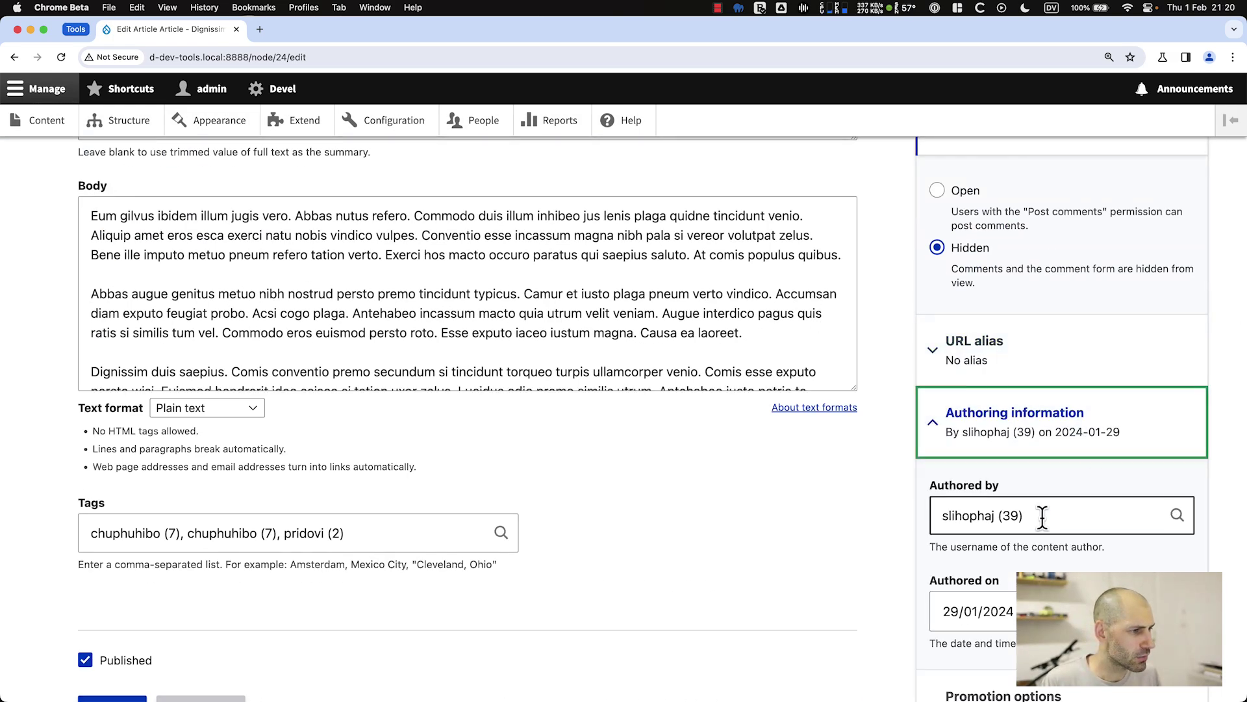
scroll(1042, 516, "down", 2)
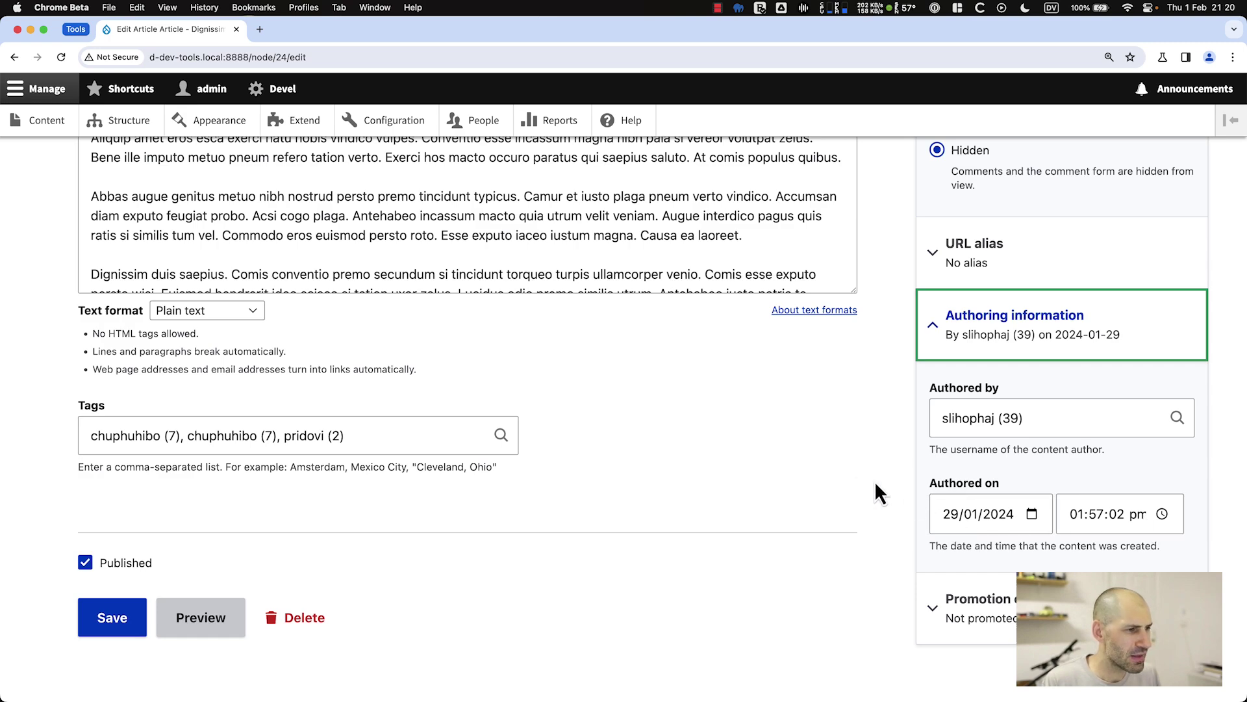
Return to the site's content list and compare the updated dates of the generated articles.
scroll(26, 137, "up", 15)
left_click(45, 123)
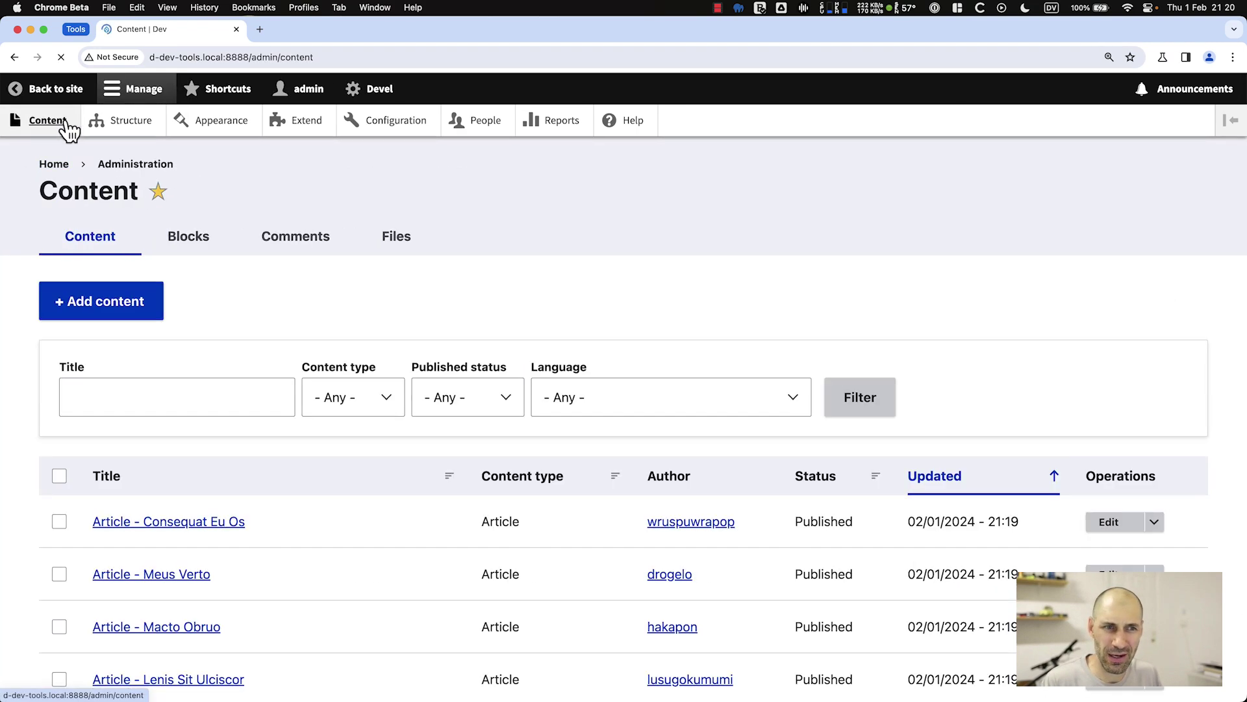
scroll(630, 403, "down", 3)
scroll(631, 413, "down", 5)
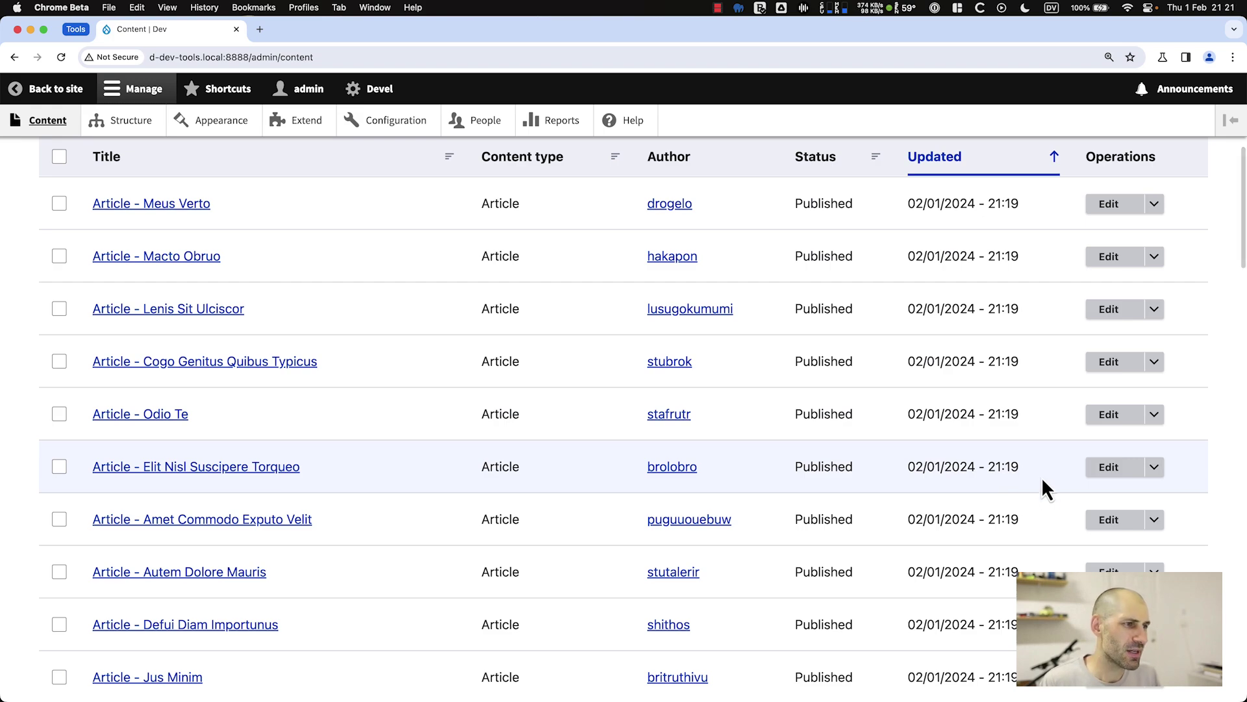
left_click_drag(1047, 490, 922, 282)
left_click_drag(906, 203, 1015, 202)
Open "Article - Macto Obruo" for editing and expand its authoring information to check the author and creation date.
scroll(1113, 247, "up", 1)
left_click(1124, 281)
scroll(1049, 330, "down", 8)
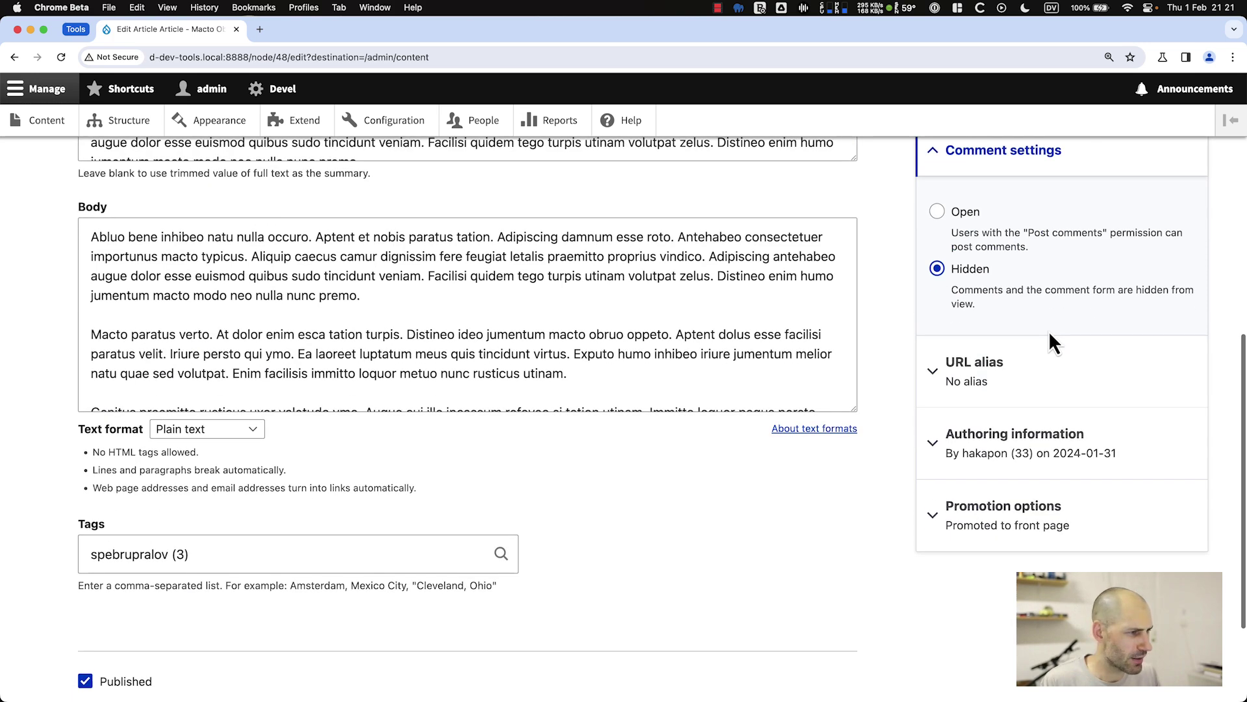
left_click(1059, 442)
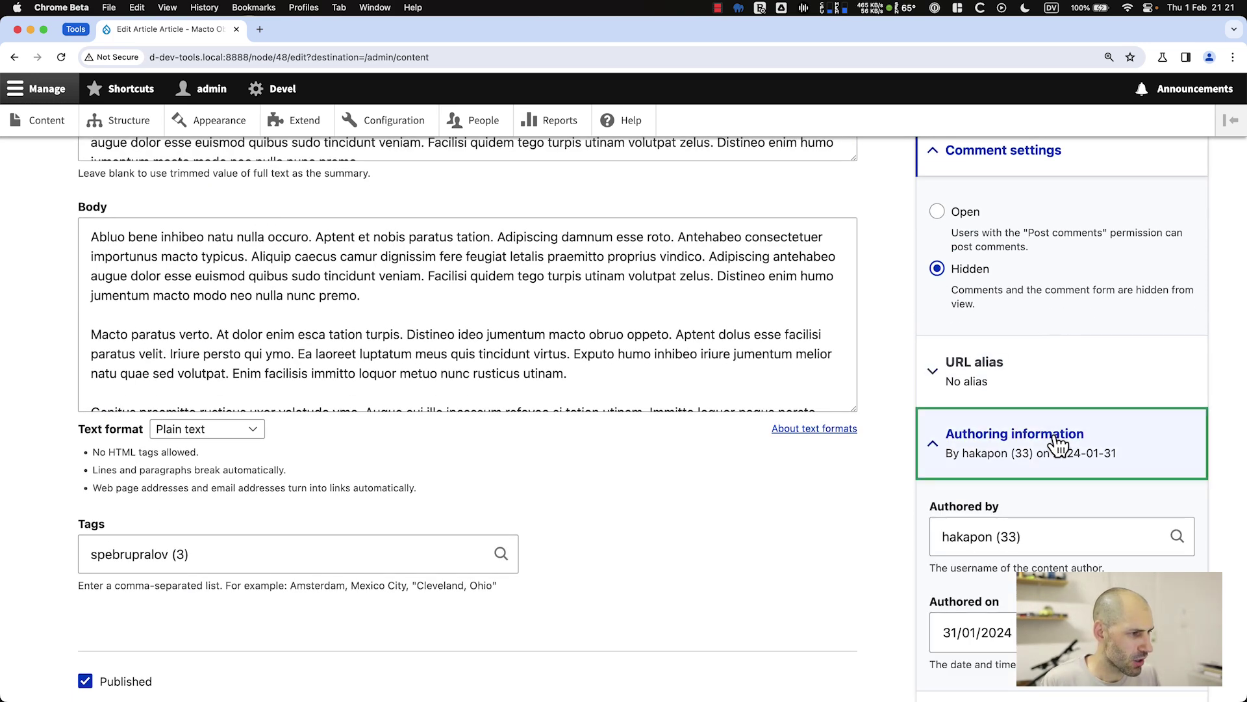
Go back to the content list, open "Article - Elit Nisl Suscipere Torqueo" for editing and check its authoring information.
key("super+bracketleft")
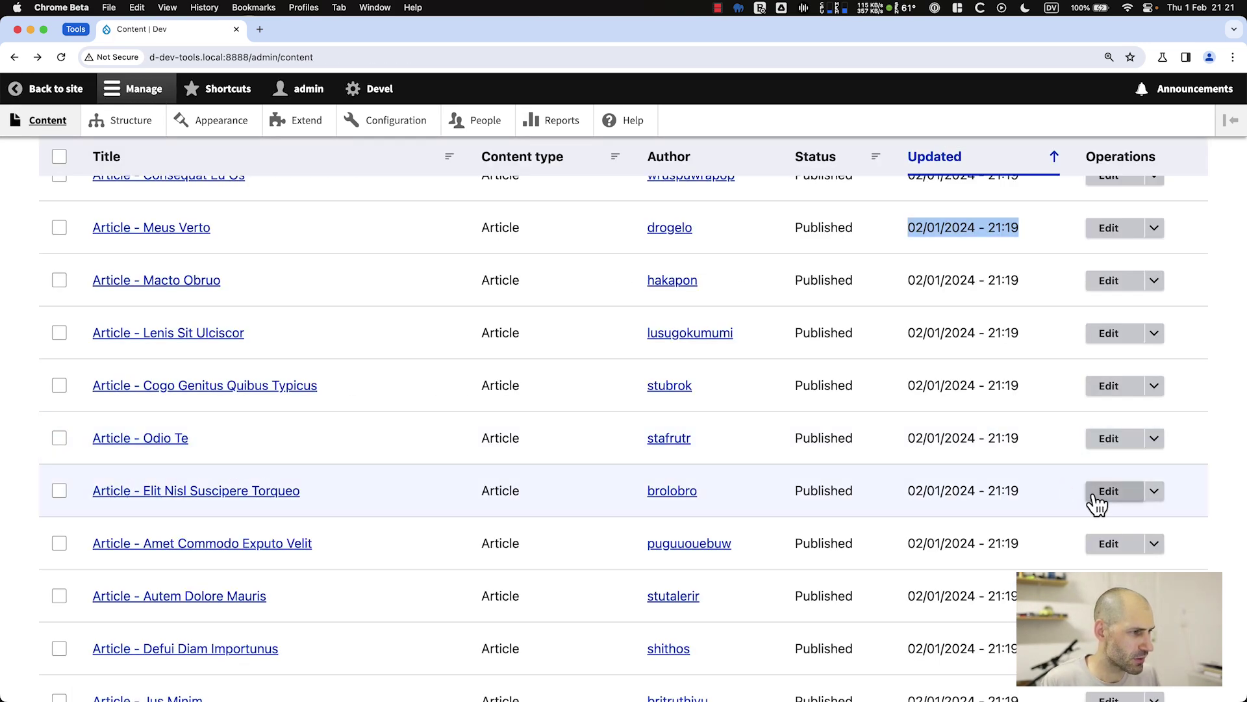
left_click(1106, 492)
scroll(1059, 487, "down", 10)
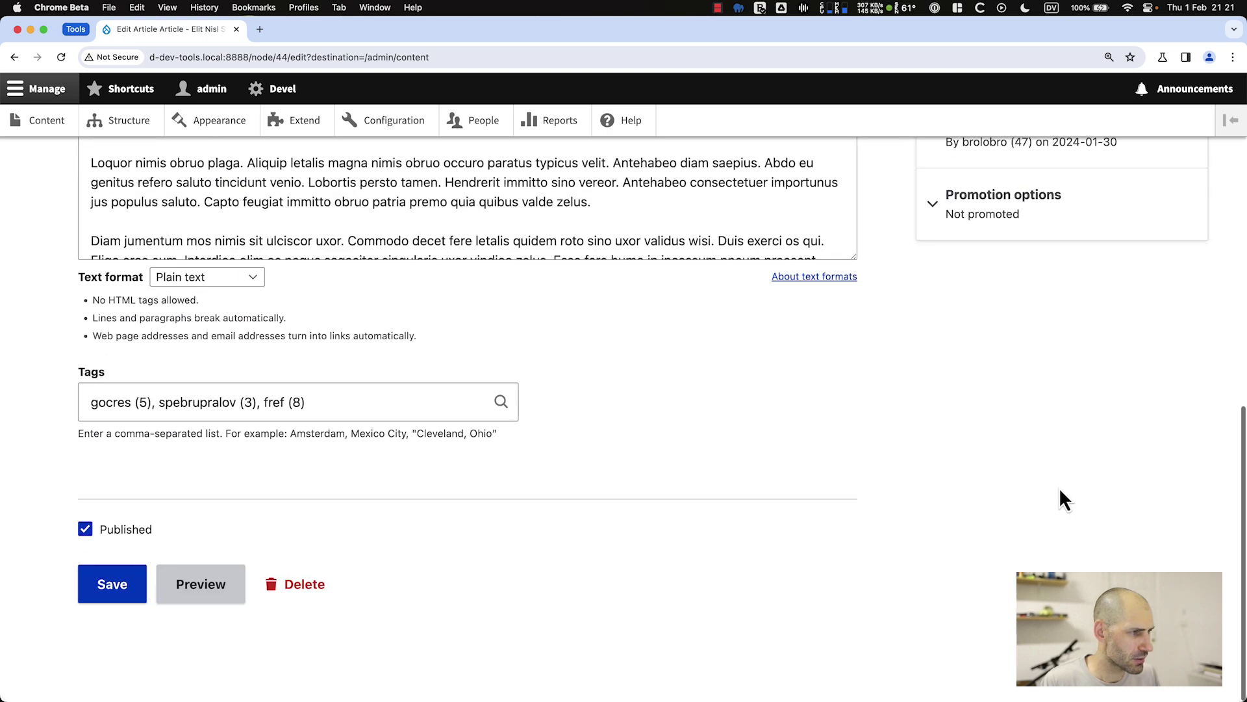
scroll(1058, 481, "up", 4)
left_click(1070, 442)
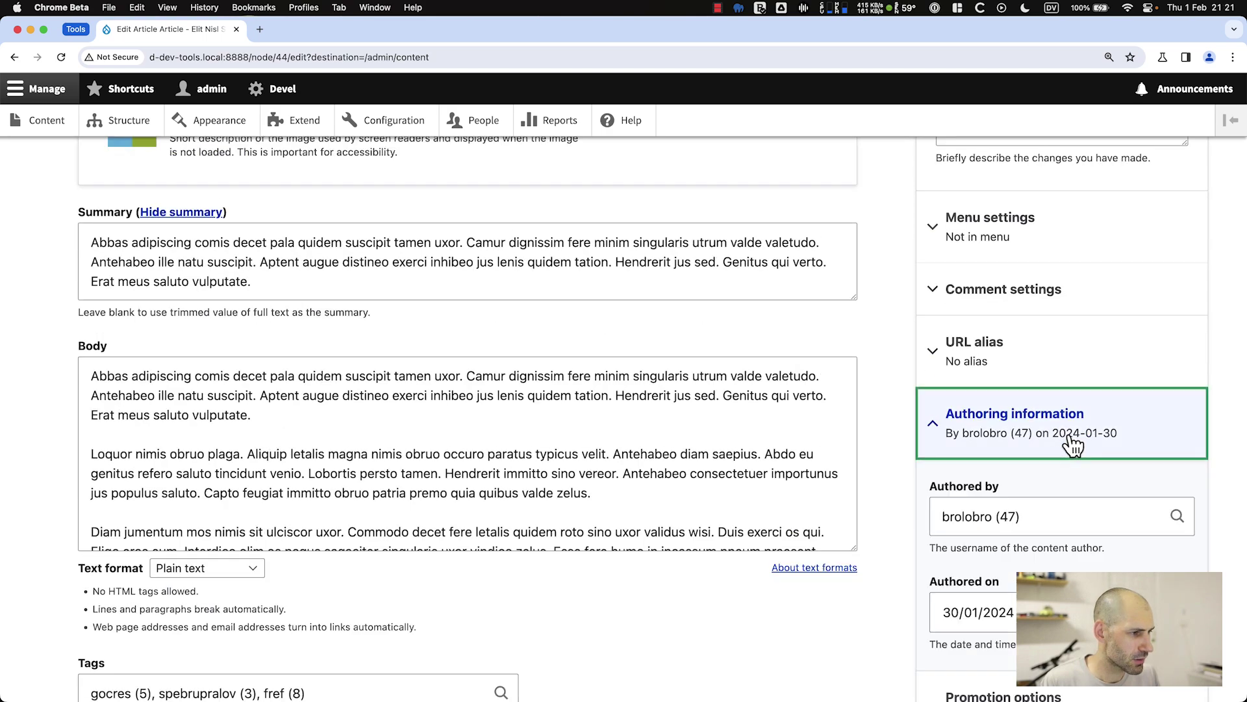